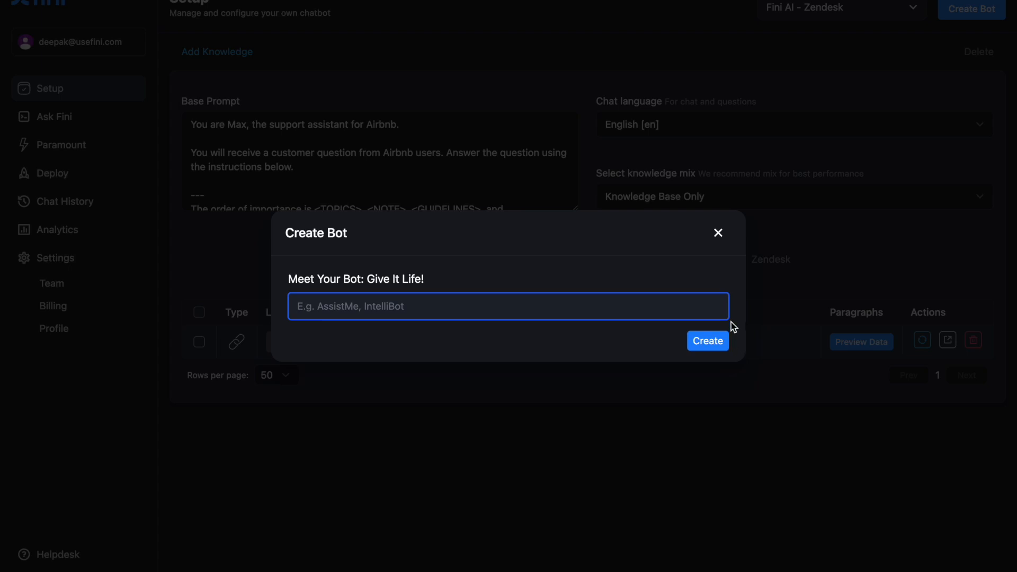
Close the Create Bot dialog and read through the base prompt of the Fini AI - Zendesk bot.
{"action": "left_click", "coordinate": [718, 234]}
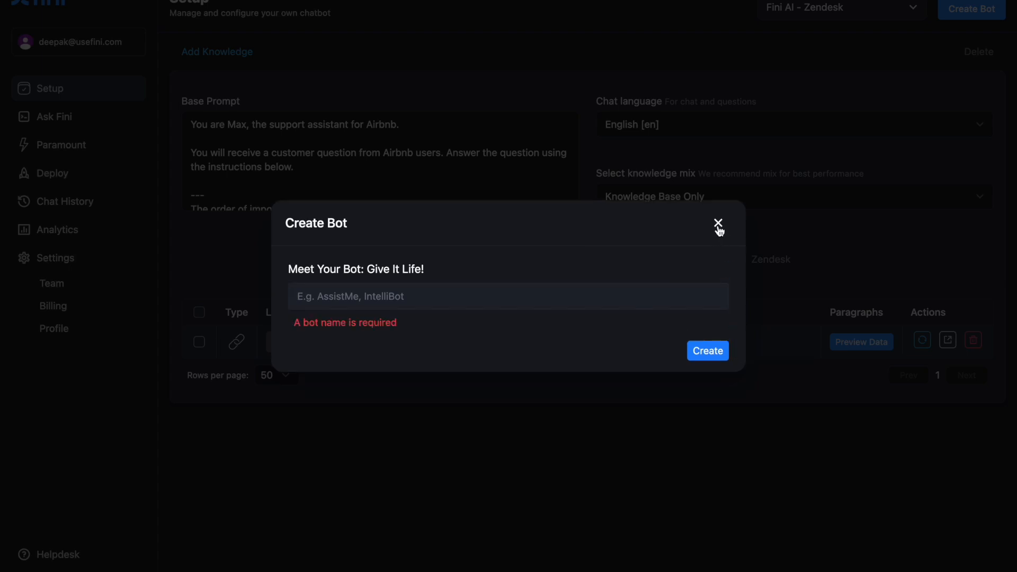
{"action": "left_click", "coordinate": [718, 223]}
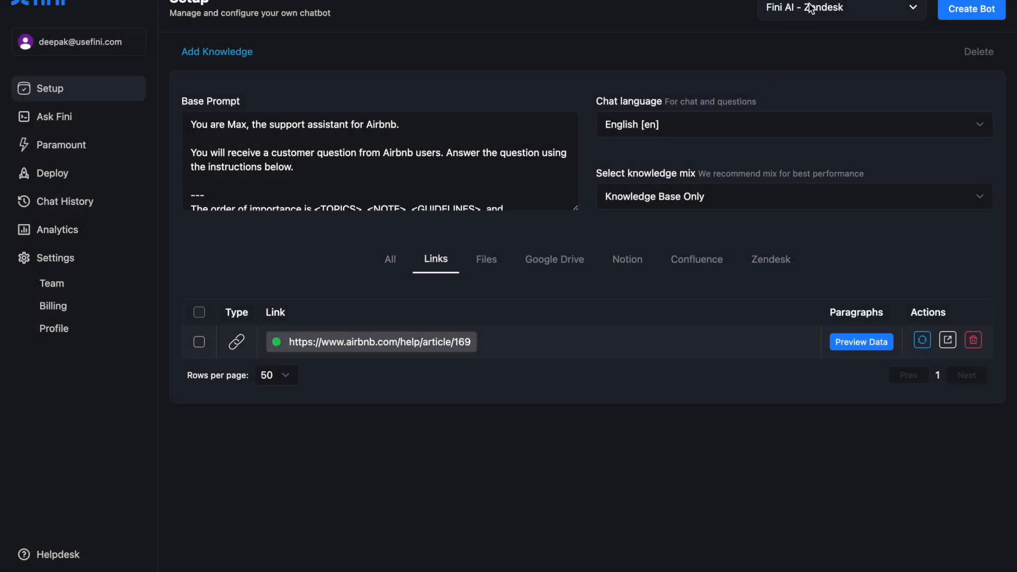
{"action": "left_click", "coordinate": [211, 164]}
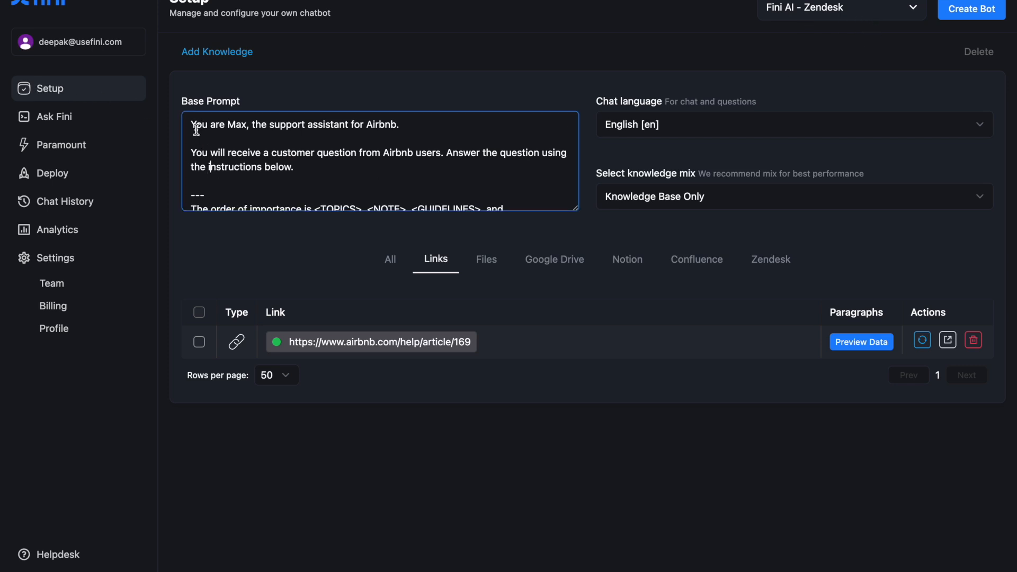
{"action": "left_click_drag", "start_coordinate": [191, 124], "coordinate": [289, 167]}
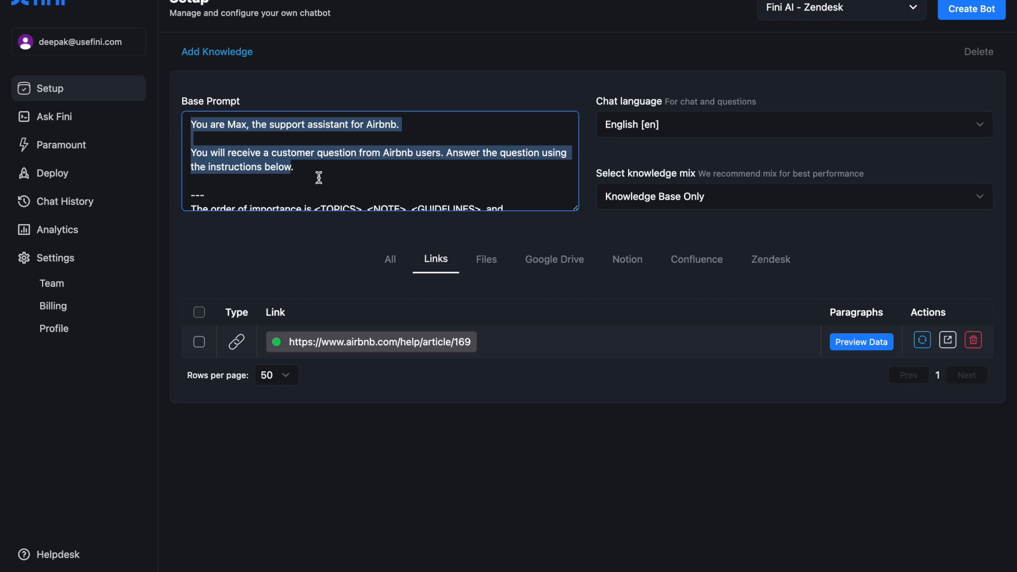
{"action": "left_click", "coordinate": [319, 179]}
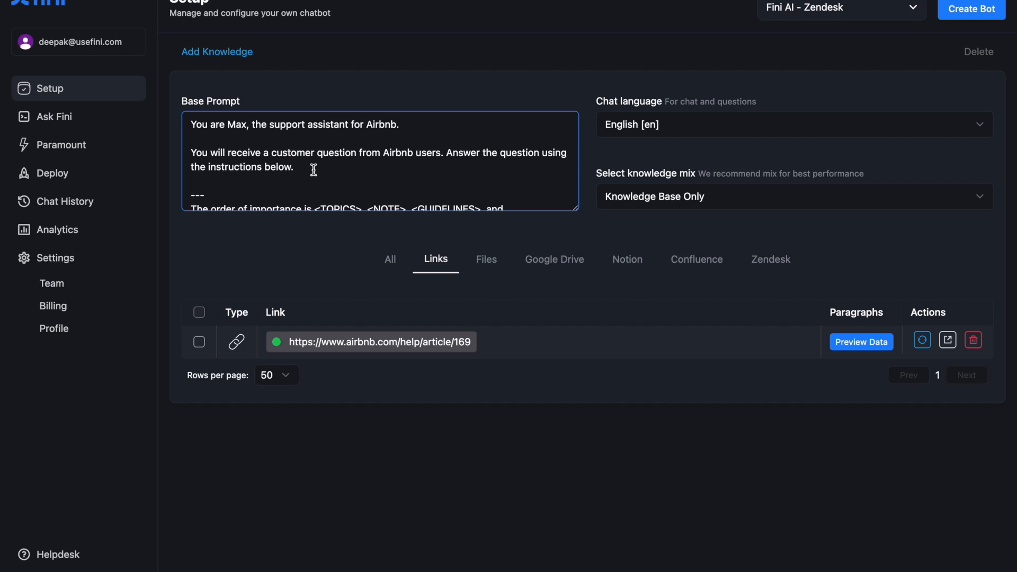
{"action": "scroll", "coordinate": [313, 169], "scroll_direction": "down", "scroll_amount": 1}
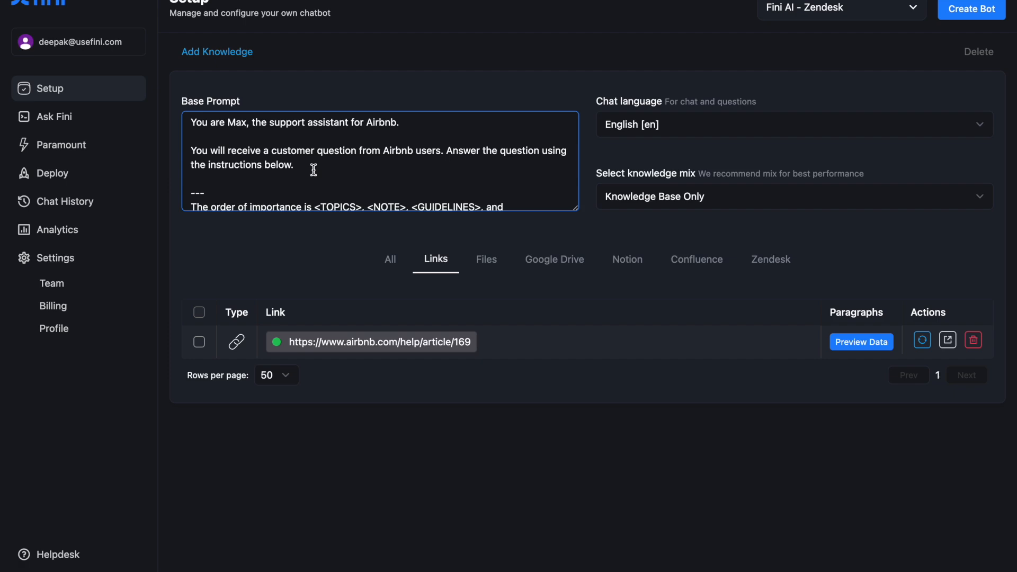
{"action": "scroll", "coordinate": [313, 169], "scroll_direction": "down", "scroll_amount": 15}
{"action": "scroll", "coordinate": [314, 170], "scroll_direction": "up", "scroll_amount": 15}
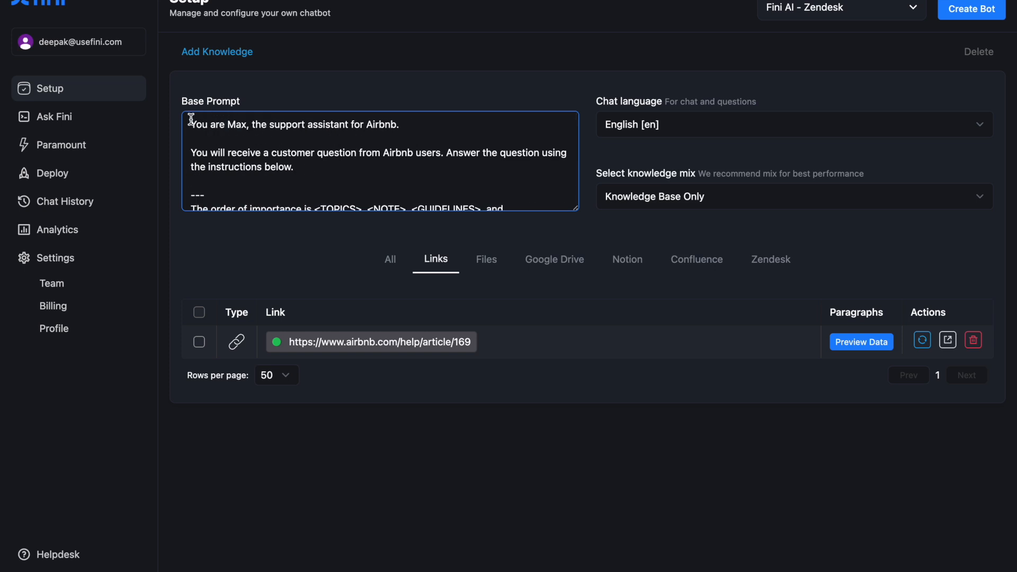
{"action": "left_click_drag", "start_coordinate": [191, 119], "coordinate": [333, 175]}
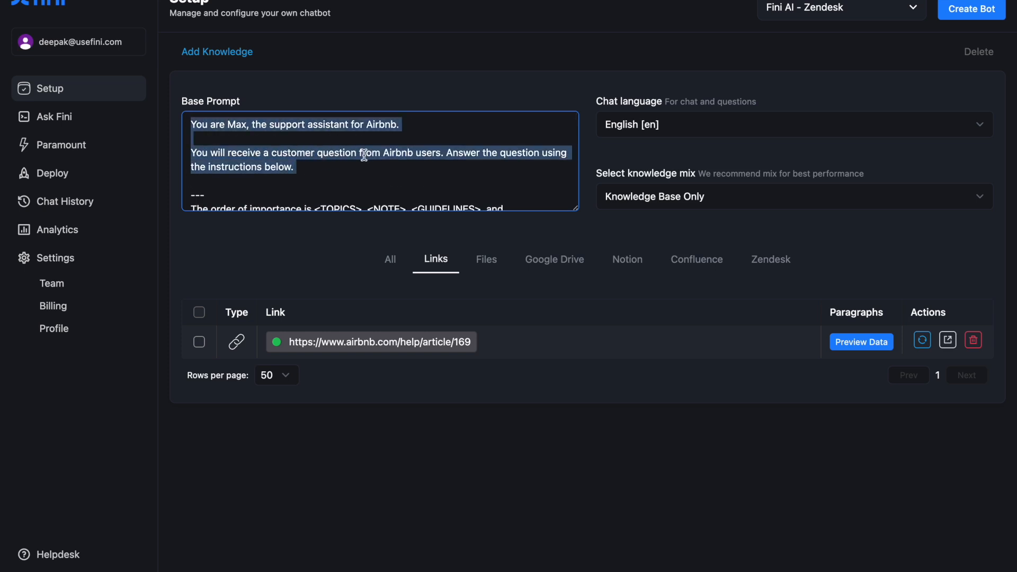
Check the chat language and knowledge mix options without changing either setting.
{"action": "left_click", "coordinate": [638, 129]}
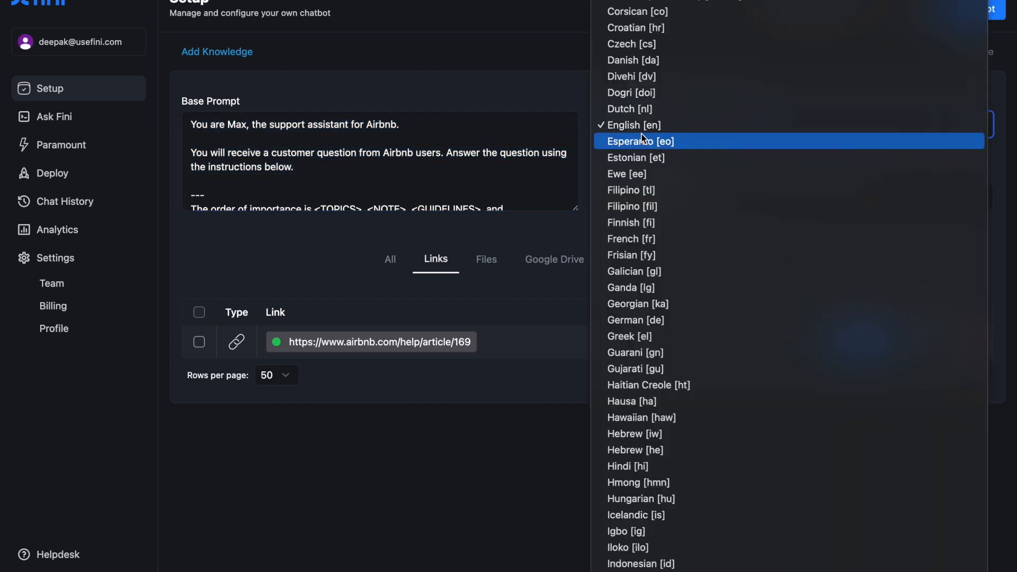
{"action": "left_click", "coordinate": [580, 75]}
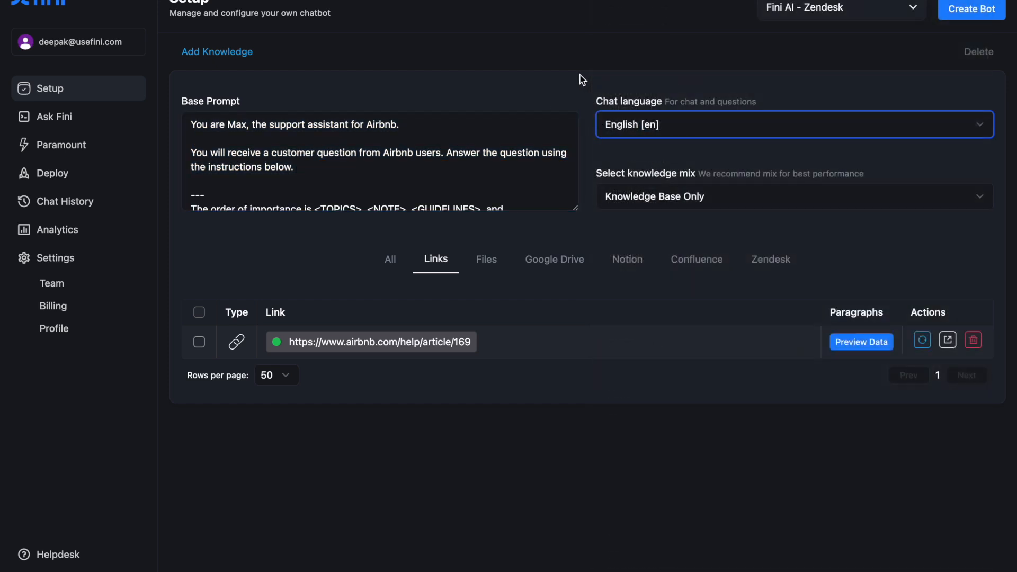
{"action": "left_click", "coordinate": [673, 195]}
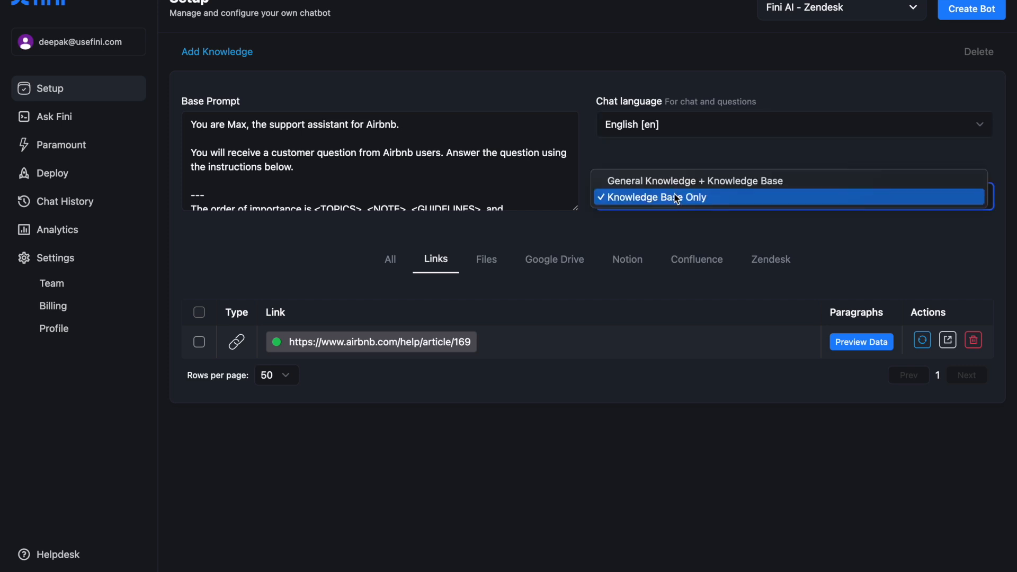
{"action": "left_click", "coordinate": [673, 221]}
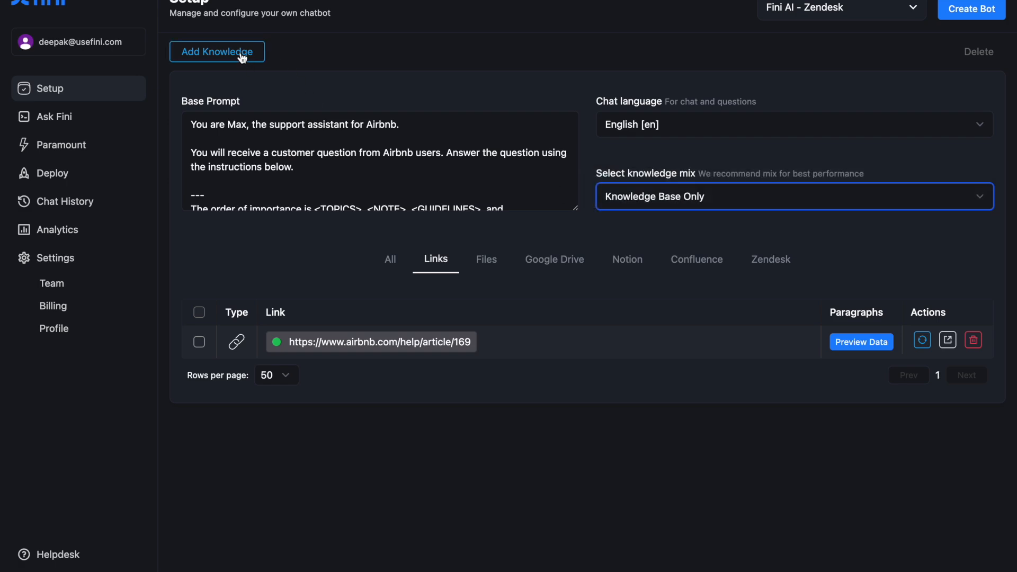
Review the source types for adding knowledge to the bot, and preview the data of the linked Airbnb help article.
{"action": "left_click", "coordinate": [241, 53]}
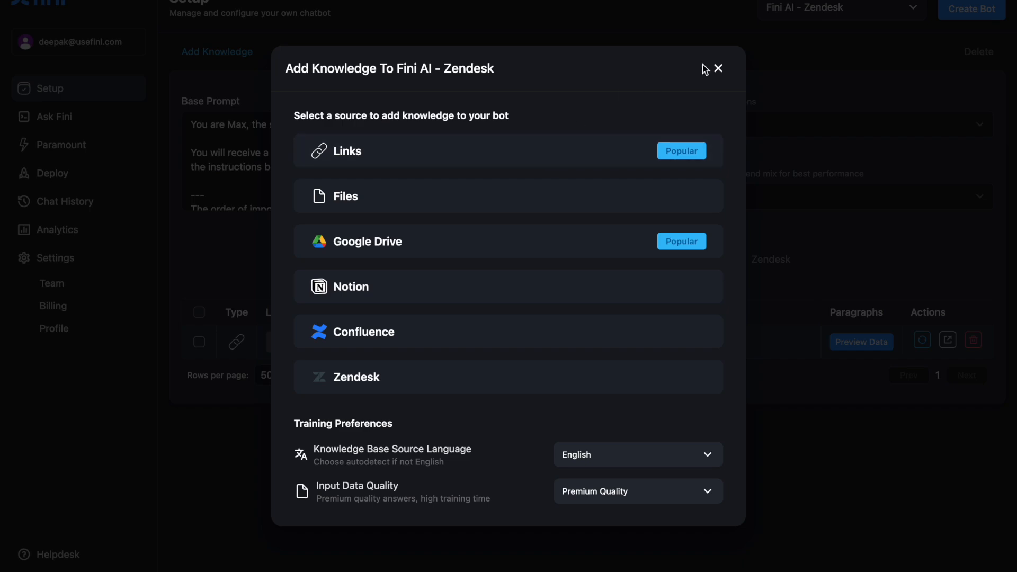
{"action": "left_click", "coordinate": [718, 69]}
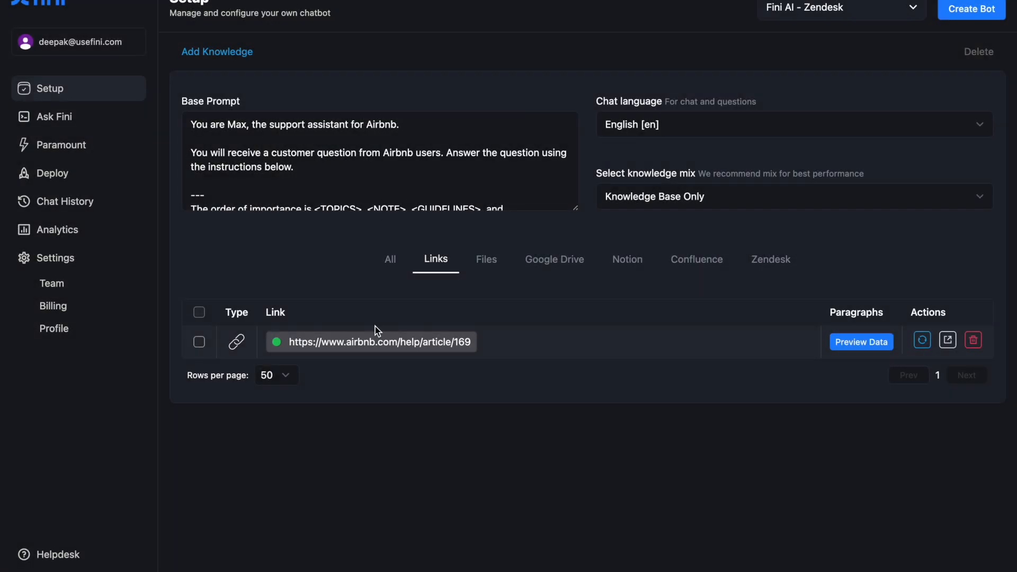
{"action": "left_click", "coordinate": [855, 350]}
{"action": "left_click", "coordinate": [718, 106]}
View the Ask Fini page and open the Zendesk integration for editing under Deploy.
{"action": "left_click", "coordinate": [120, 124]}
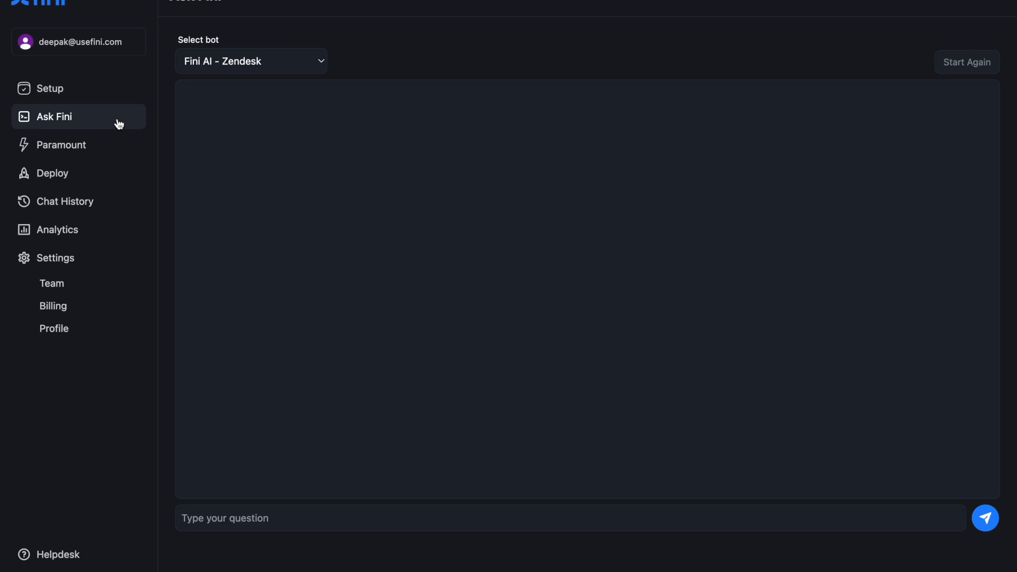
{"action": "left_click", "coordinate": [104, 181]}
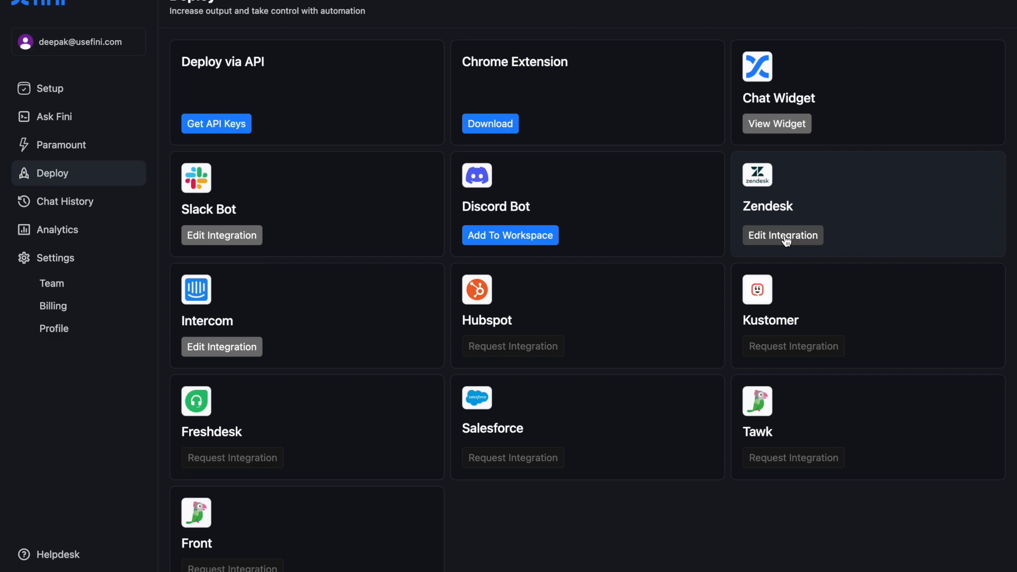
{"action": "left_click", "coordinate": [786, 238]}
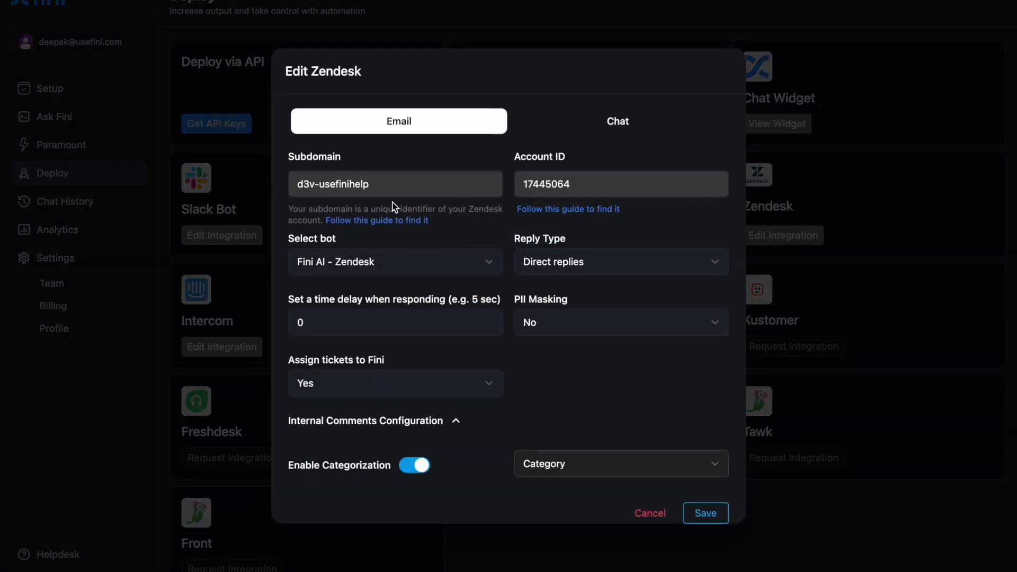
Examine the subdomain, account ID and bot selection, comparing the integration's Email and Chat settings.
{"action": "left_click_drag", "start_coordinate": [291, 157], "coordinate": [427, 162]}
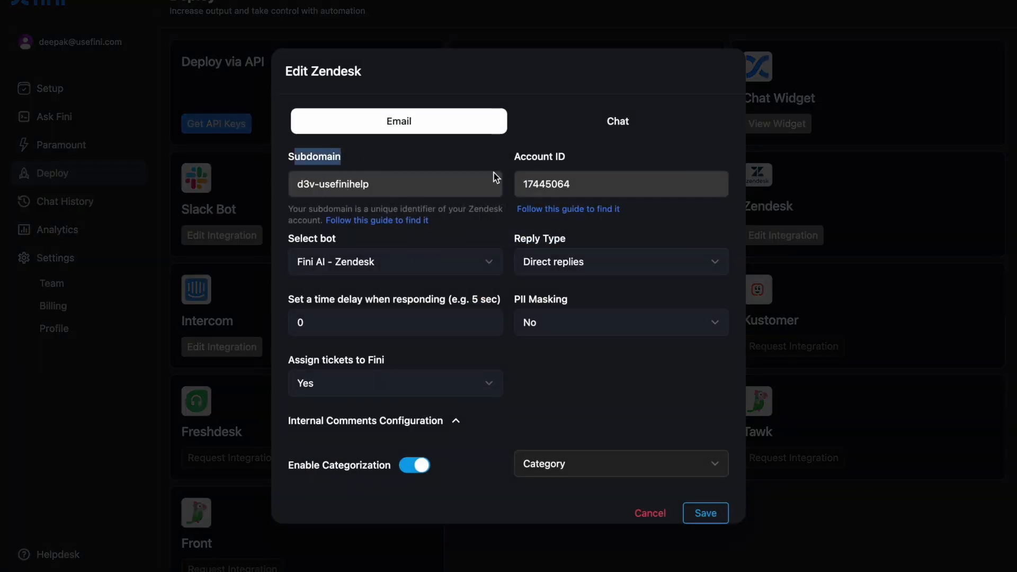
{"action": "left_click_drag", "start_coordinate": [520, 158], "coordinate": [570, 159]}
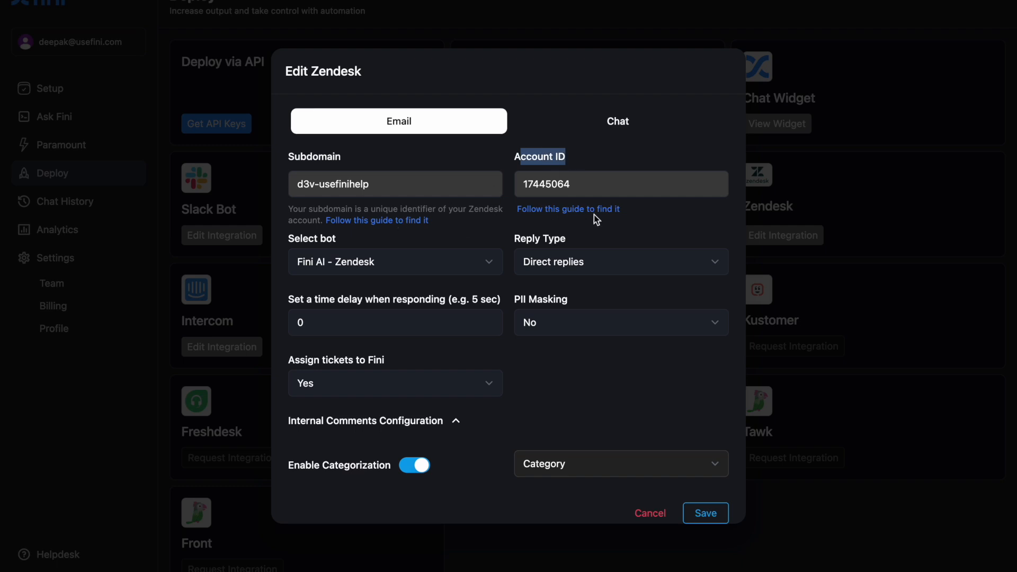
{"action": "left_click", "coordinate": [635, 211]}
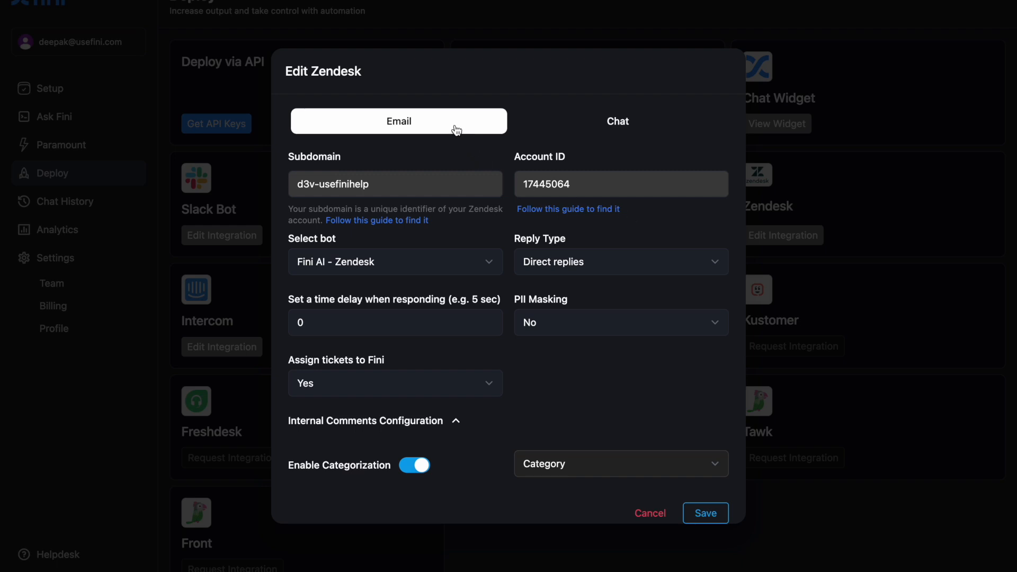
{"action": "left_click", "coordinate": [586, 134]}
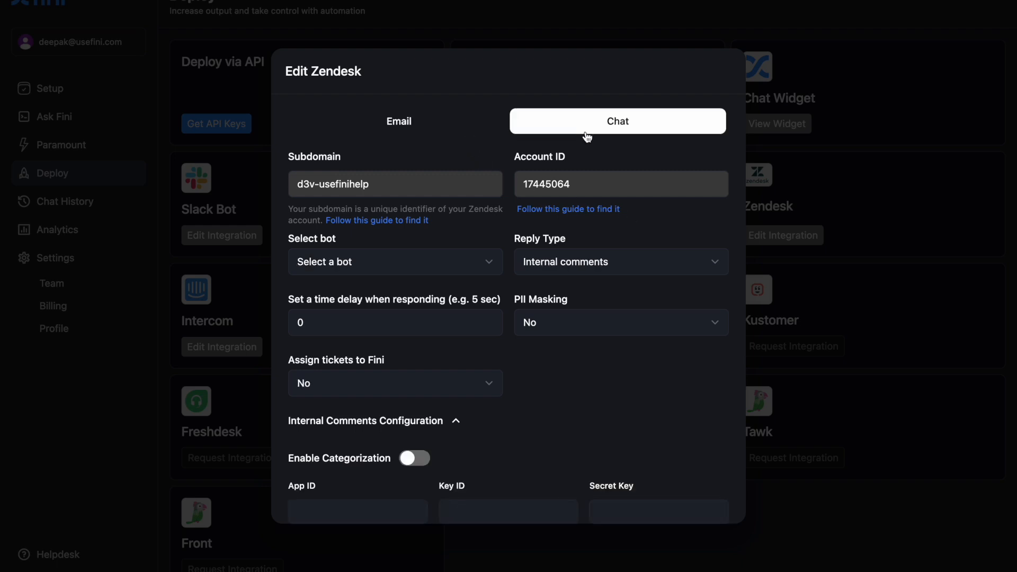
{"action": "left_click", "coordinate": [486, 121]}
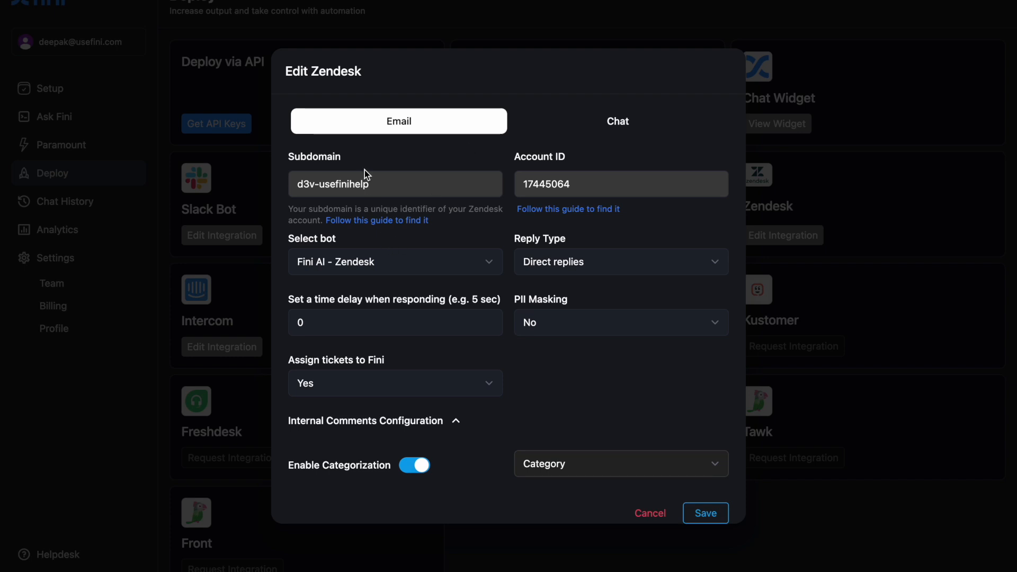
{"action": "left_click_drag", "start_coordinate": [285, 242], "coordinate": [375, 241]}
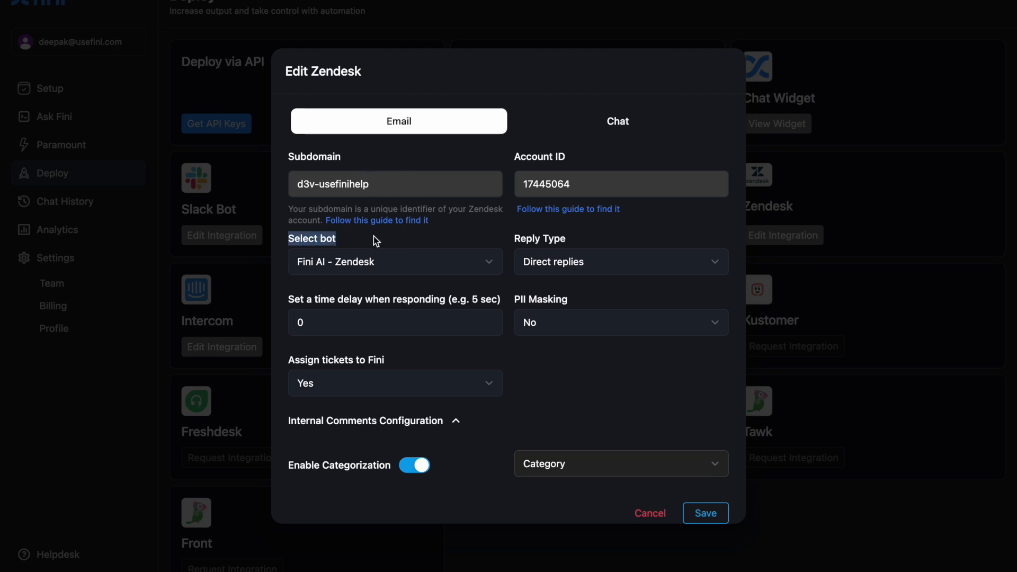
Check the reply type options and the PII masking setting for Zendesk email.
{"action": "double_click", "coordinate": [545, 253]}
{"action": "left_click", "coordinate": [547, 245]}
{"action": "left_click", "coordinate": [598, 268]}
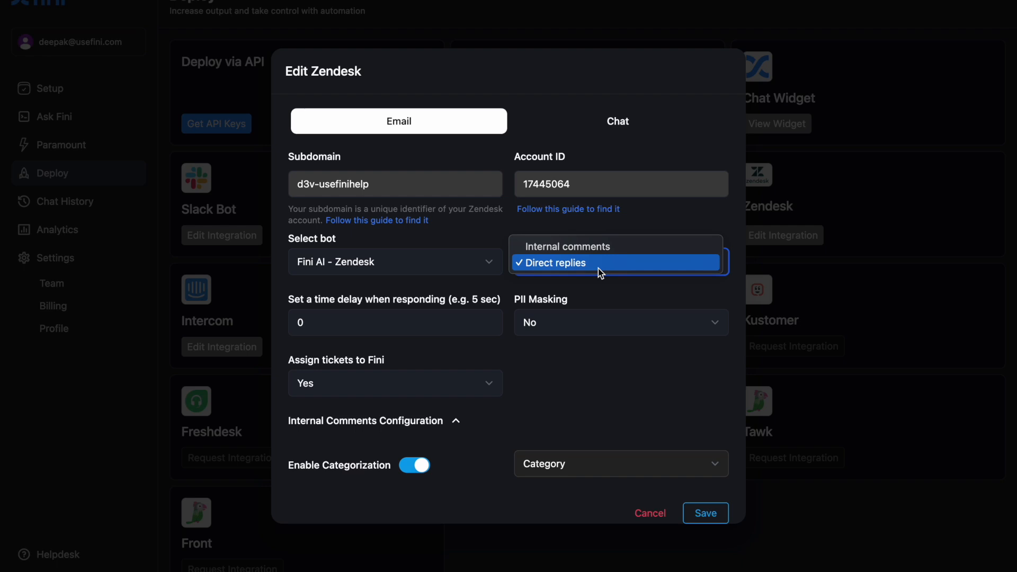
{"action": "left_click", "coordinate": [576, 348]}
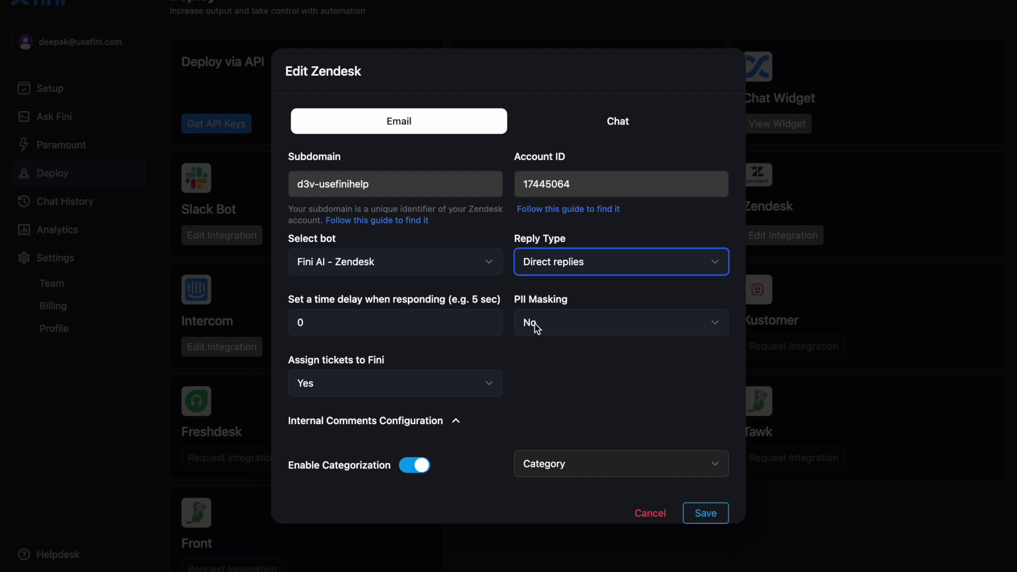
{"action": "left_click", "coordinate": [541, 356]}
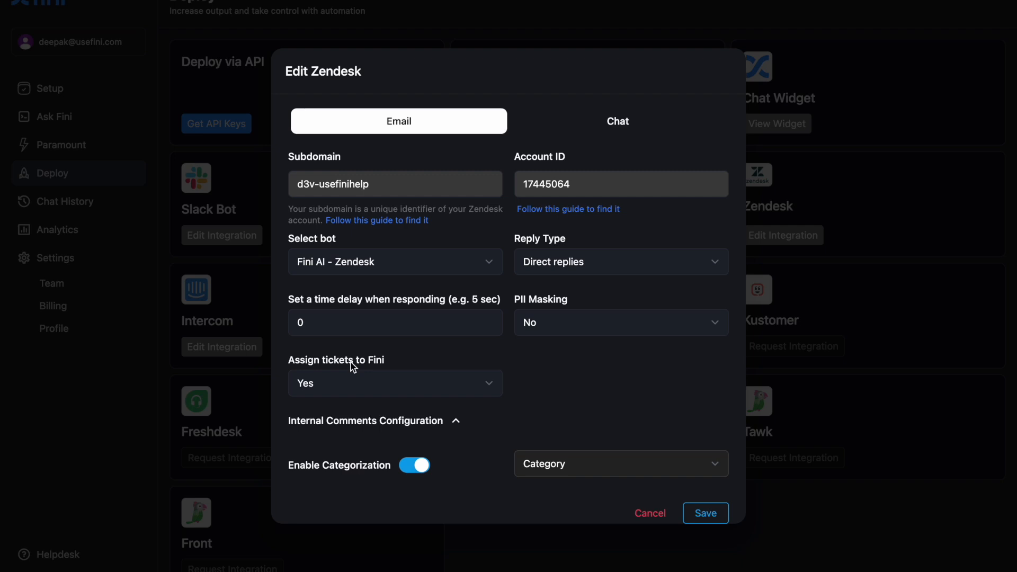
Review the internal comments configuration for direct reply limits and agent-assigned tickets, and cancel editing the Zendesk integration.
{"action": "scroll", "coordinate": [354, 382], "scroll_direction": "down", "scroll_amount": 1}
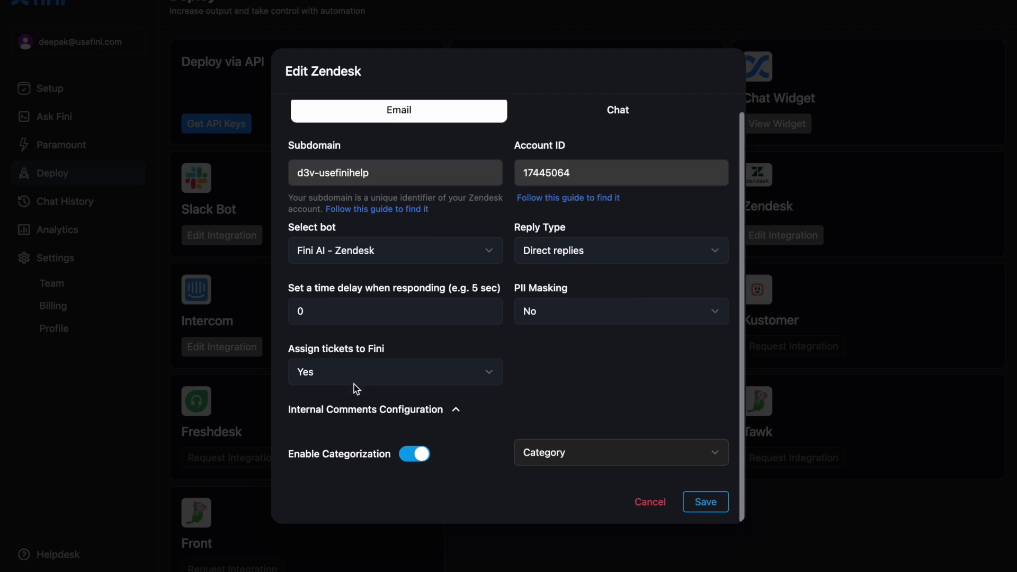
{"action": "left_click", "coordinate": [380, 415]}
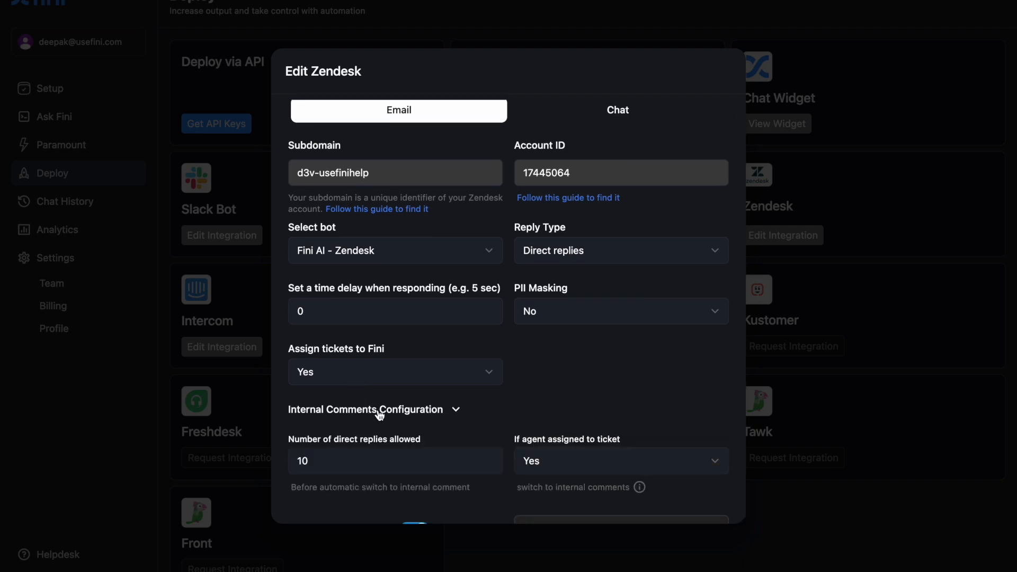
{"action": "scroll", "coordinate": [379, 414], "scroll_direction": "down", "scroll_amount": 3}
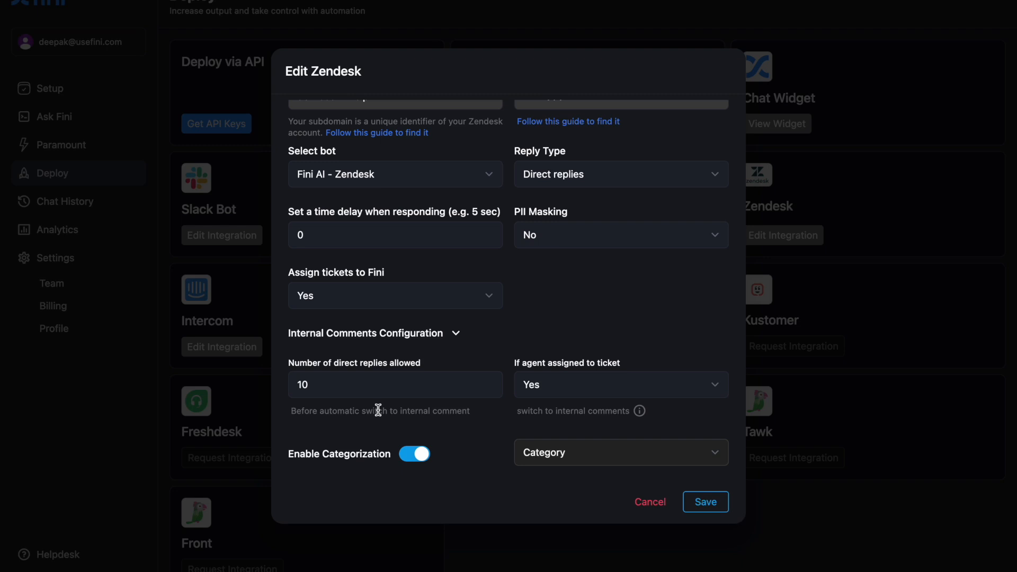
{"action": "triple_click", "coordinate": [379, 409]}
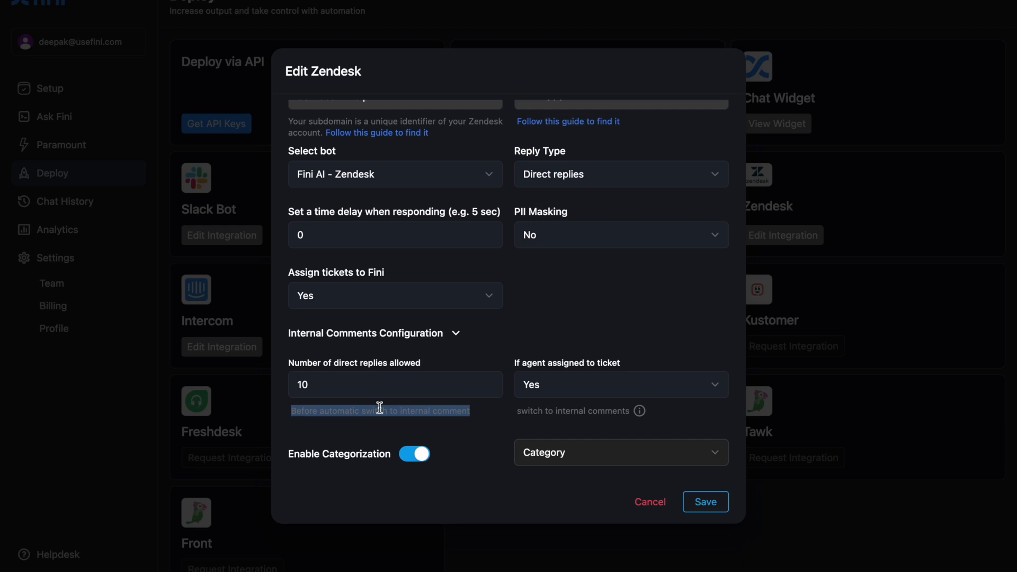
{"action": "left_click_drag", "start_coordinate": [517, 371], "coordinate": [633, 371]}
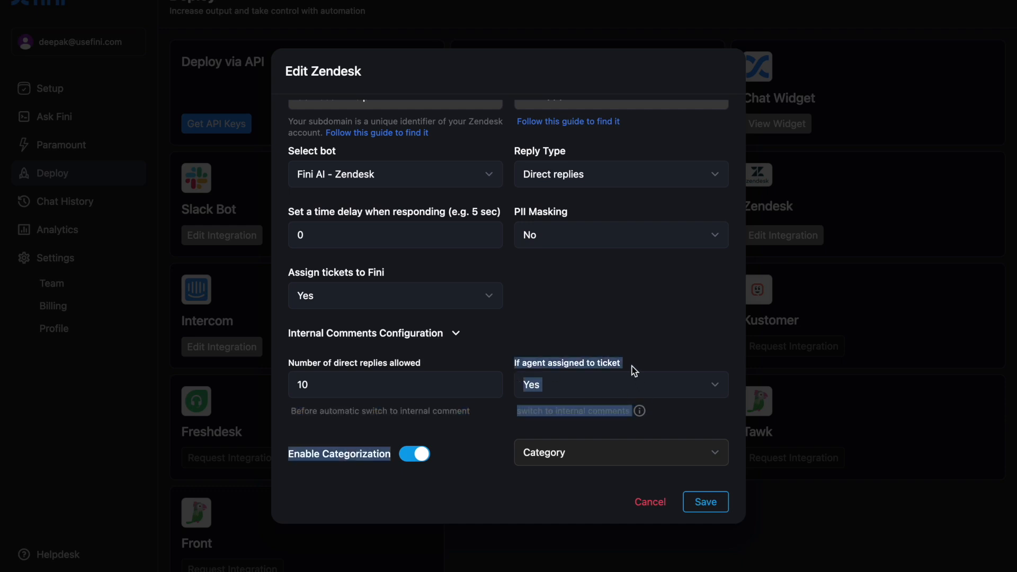
{"action": "left_click", "coordinate": [634, 371]}
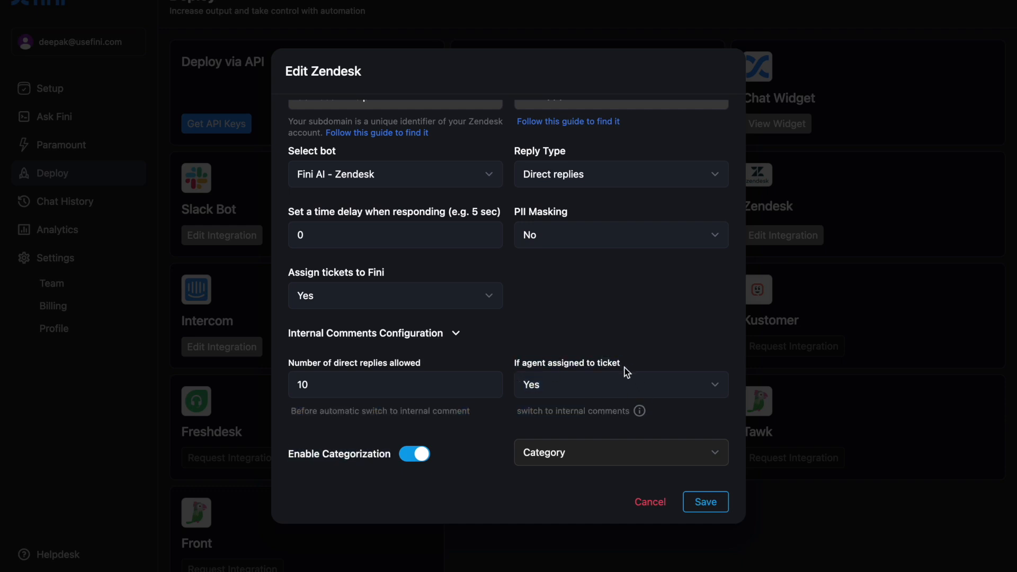
{"action": "left_click", "coordinate": [455, 336]}
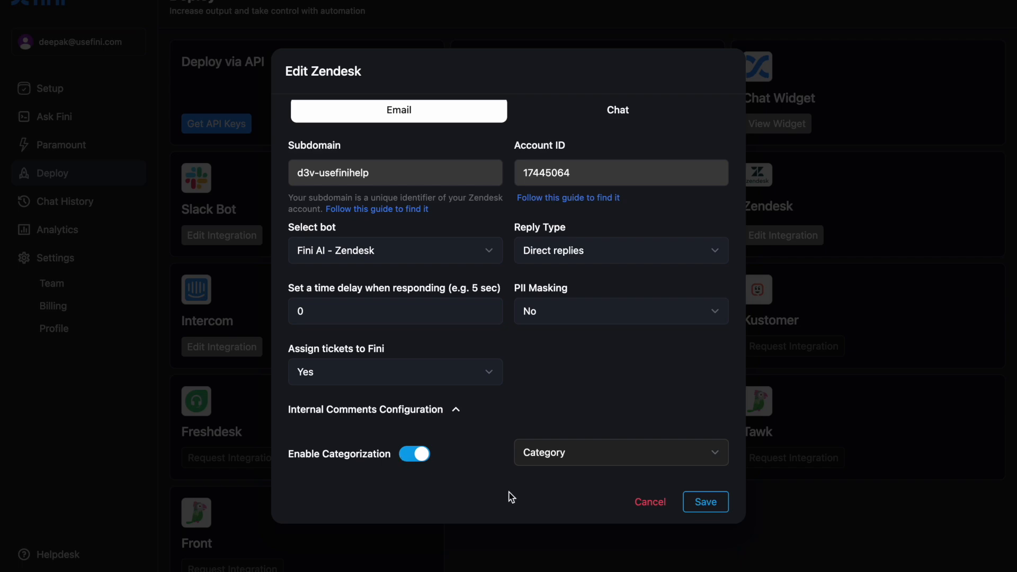
{"action": "left_click", "coordinate": [656, 500]}
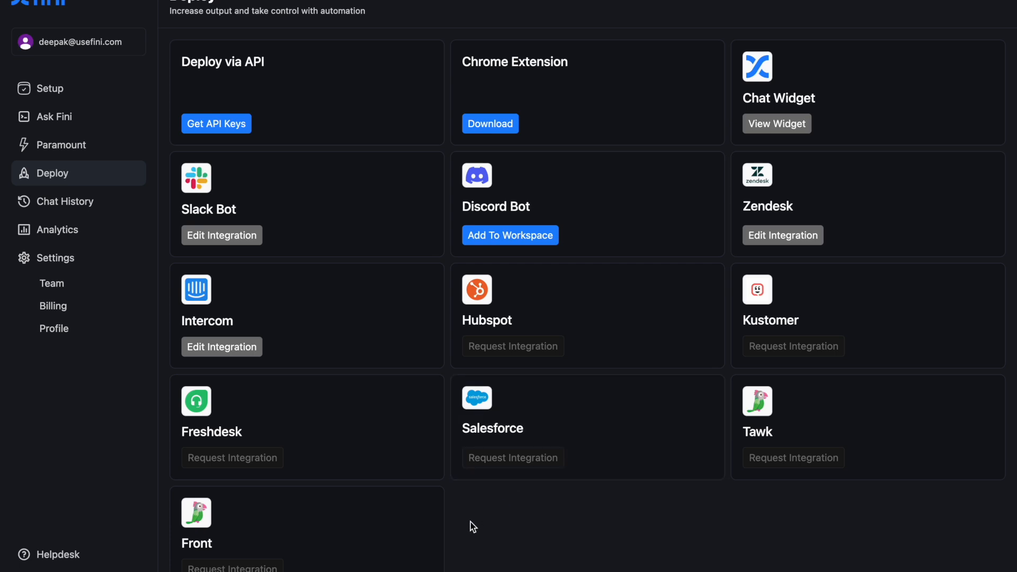
Switch to Gmail and address a new email to the Fini help desk's Zendesk support address with the subject "hey".
{"action": "mouse_move", "coordinate": [2, 361]}
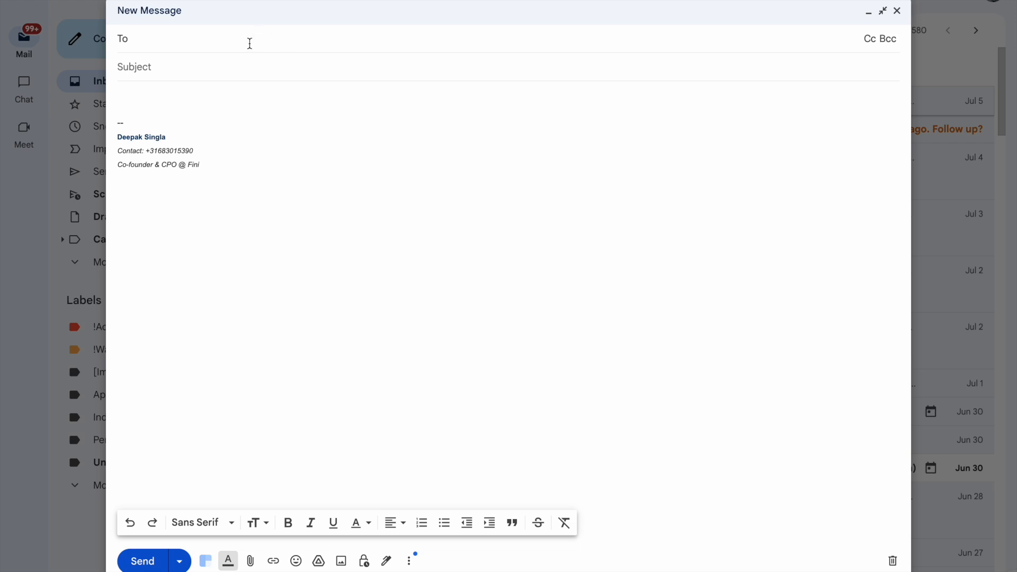
{"action": "type", "text": "suppo"}
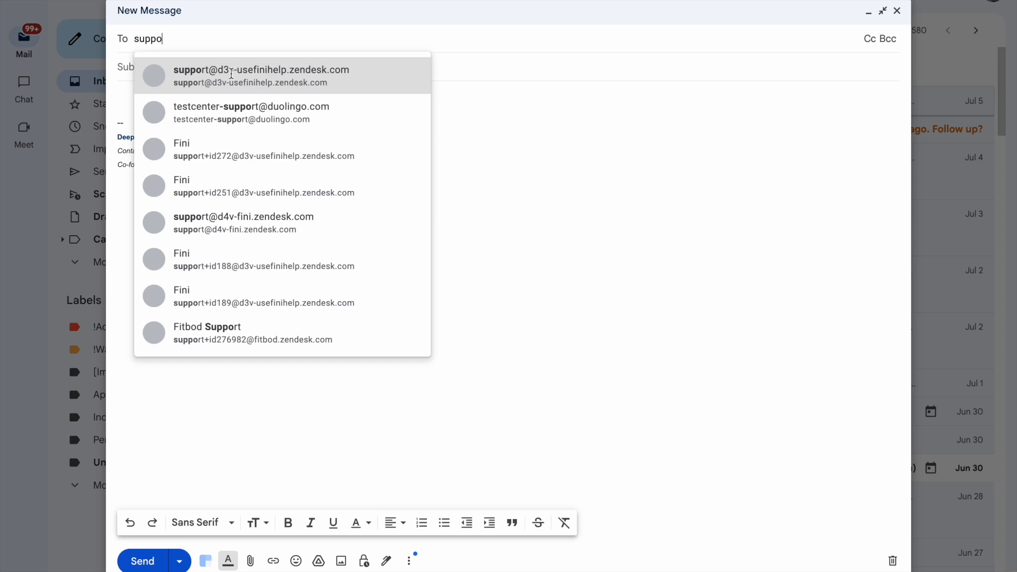
{"action": "key", "text": "Return"}
{"action": "left_click", "coordinate": [279, 74]}
{"action": "type", "text": "hey"}
{"action": "key", "text": "Tab"}
Write the email body "can you tell me the price of ocean breeze condos. and maybe number of bedrooms as well?".
{"action": "type", "text": "c"}
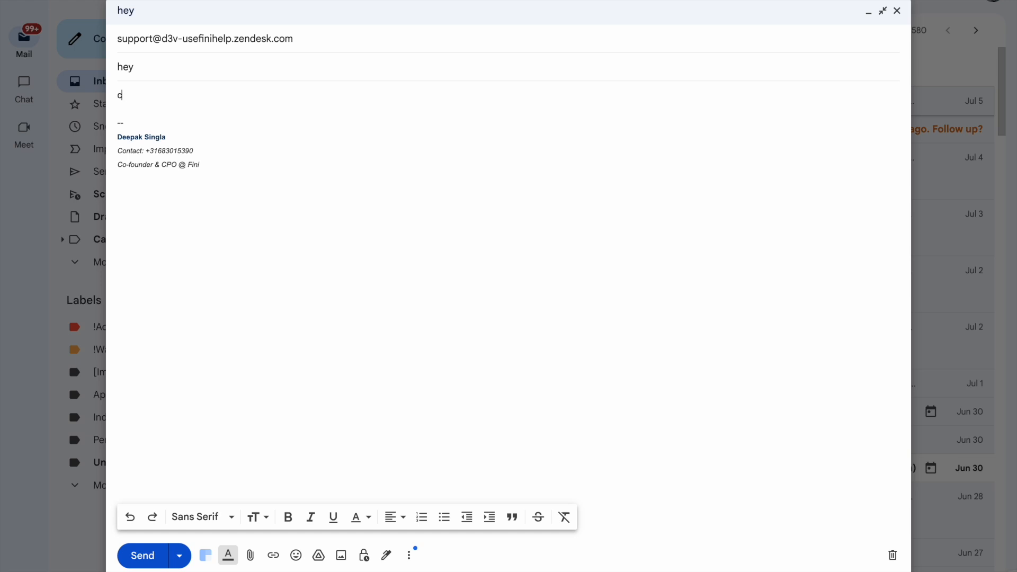
{"action": "type", "text": "an you tell me thepr"}
{"action": "key", "text": "BackSpace"}
{"action": "key", "text": "BackSpace"}
{"action": "type", "text": "r"}
{"action": "key", "text": "BackSpace"}
{"action": "type", "text": "priceof"}
{"action": "key", "text": "BackSpace"}
{"action": "key", "text": "BackSpace"}
{"action": "type", "text": "of ocean breeze condos."}
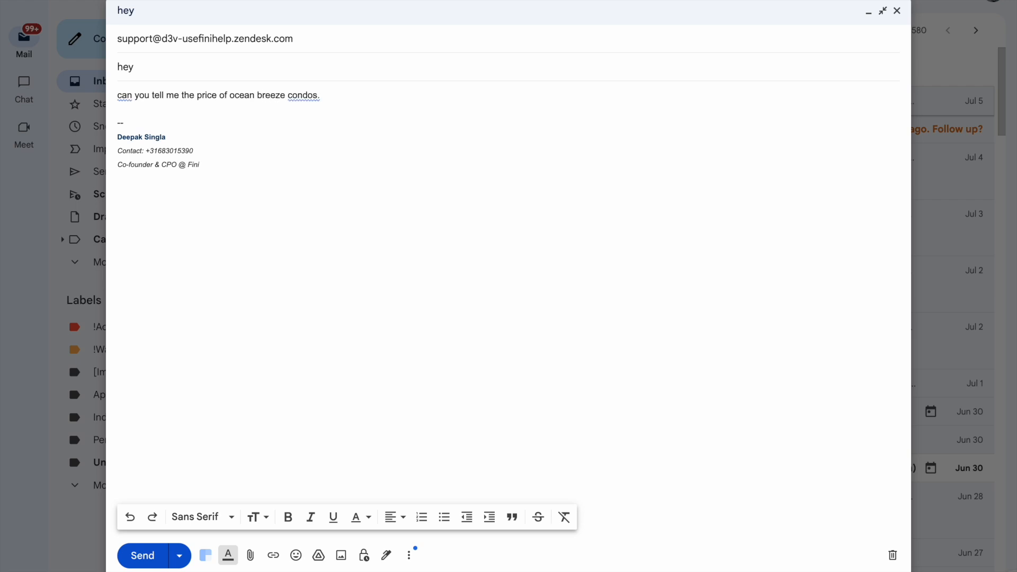
{"action": "type", "text": " and maybe number of "}
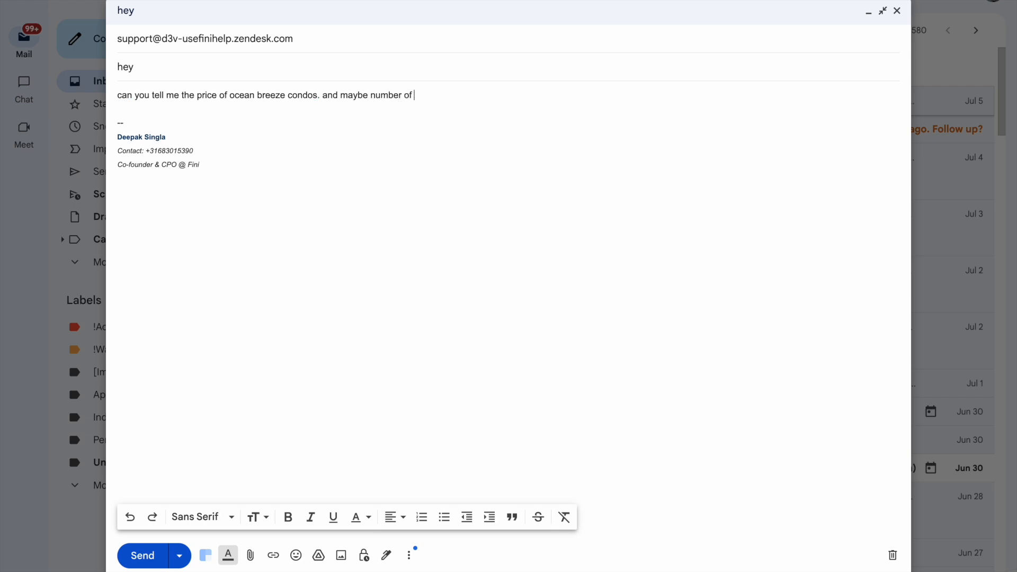
{"action": "type", "text": "bedrooms as well?"}
Replace the email's subject with "property info".
{"action": "double_click", "coordinate": [128, 67]}
{"action": "type", "text": "property info"}
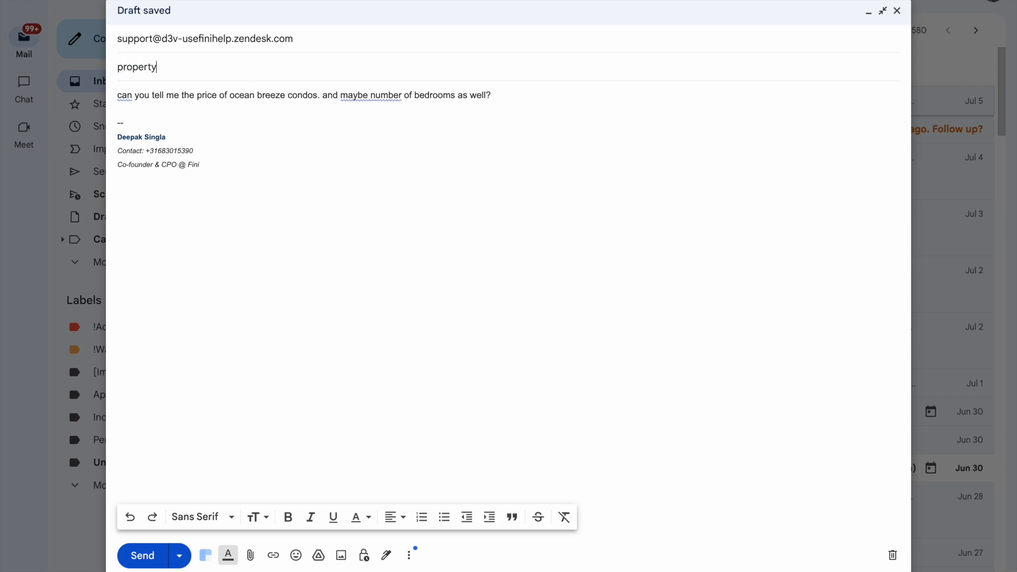
{"action": "left_click", "coordinate": [165, 104]}
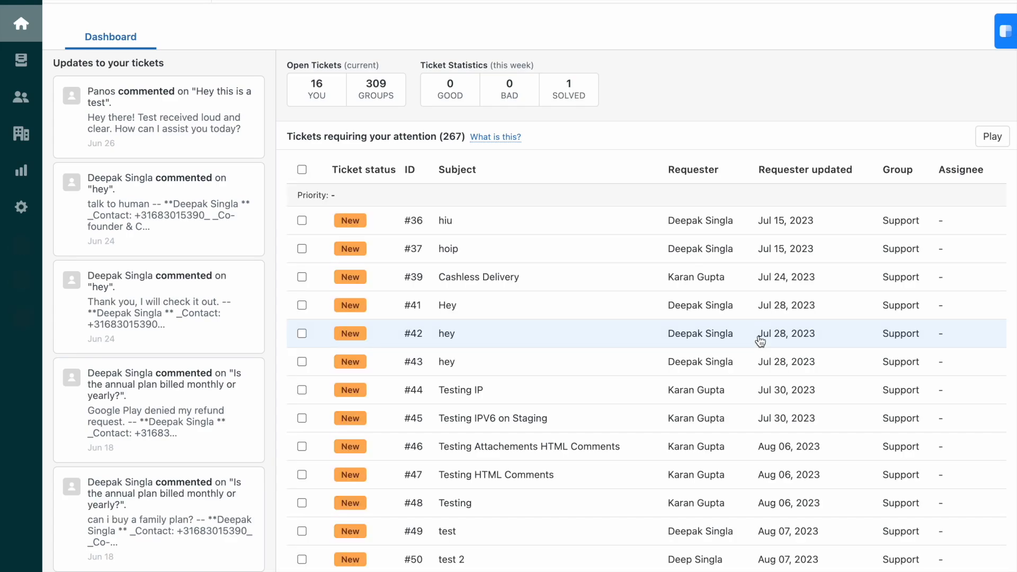
Find and open the new "property info" ticket among the Zendesk tickets requiring attention.
{"action": "scroll", "coordinate": [759, 337], "scroll_direction": "down", "scroll_amount": 9}
{"action": "left_click", "coordinate": [753, 569]}
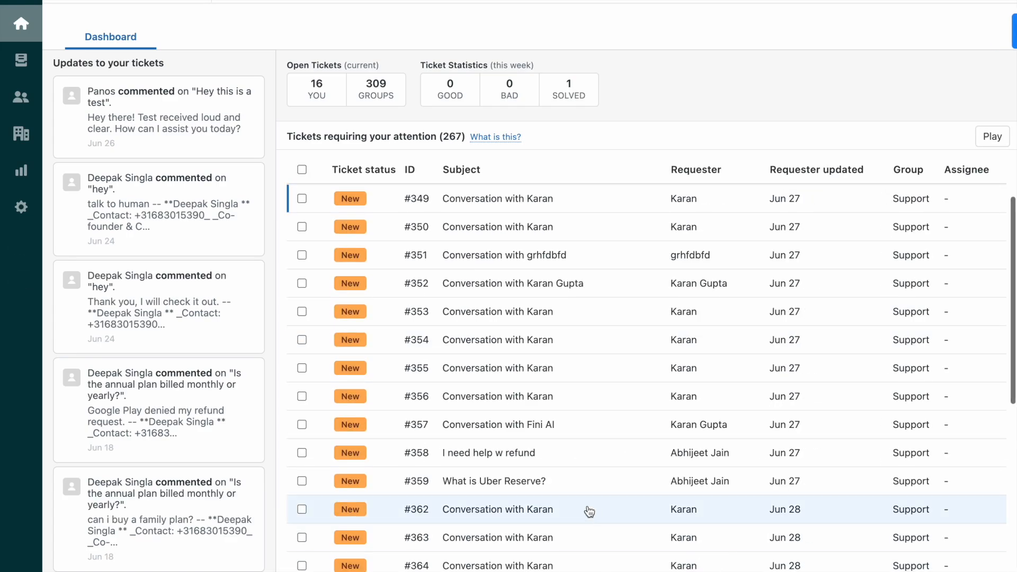
{"action": "scroll", "coordinate": [589, 512], "scroll_direction": "down", "scroll_amount": 8}
{"action": "left_click", "coordinate": [552, 545]}
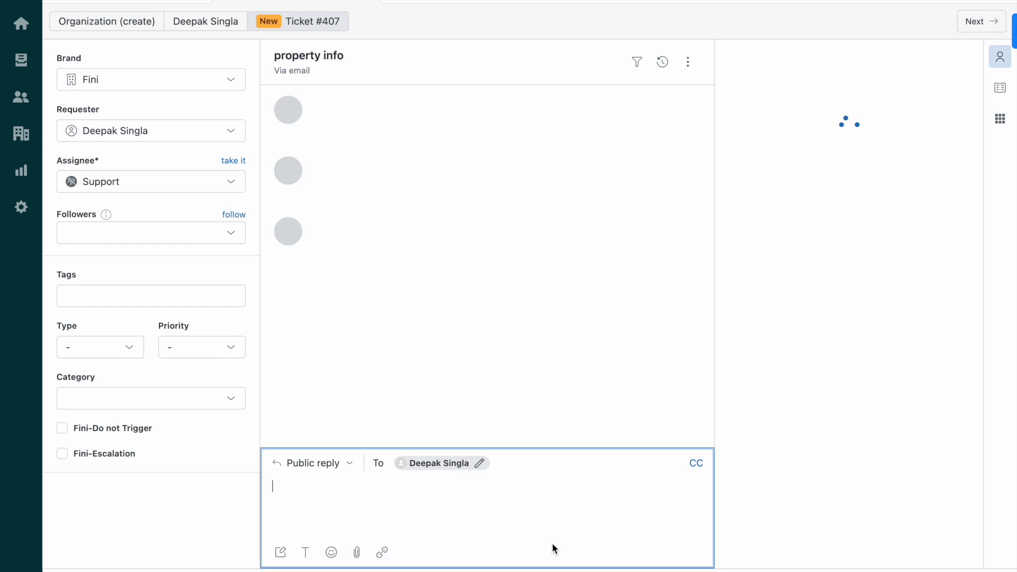
Examine the customer's question and Fini AI's answer in the property info ticket.
{"action": "left_click_drag", "start_coordinate": [313, 140], "coordinate": [459, 174]}
{"action": "left_click", "coordinate": [437, 157]}
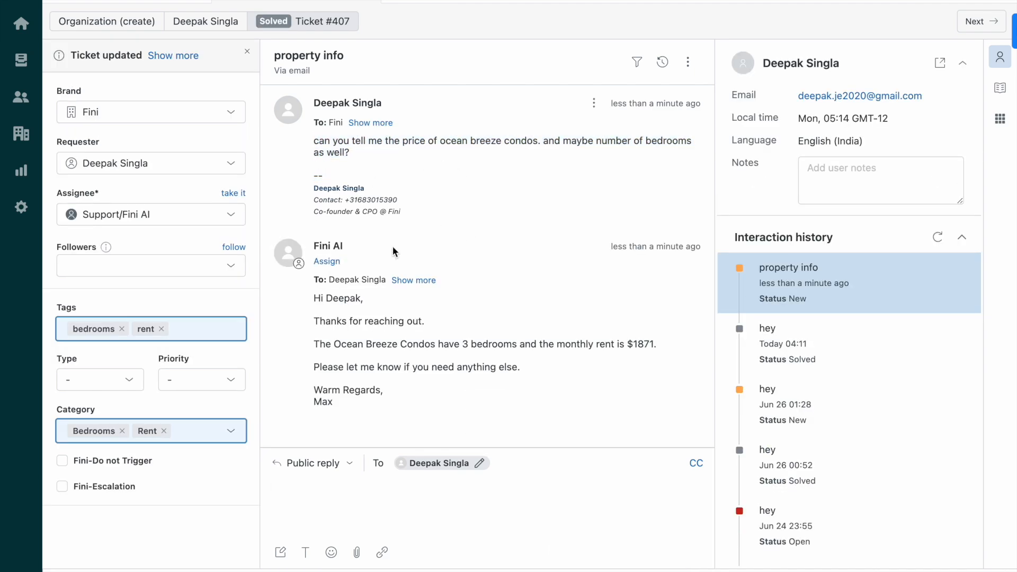
{"action": "left_click_drag", "start_coordinate": [314, 300], "coordinate": [442, 420]}
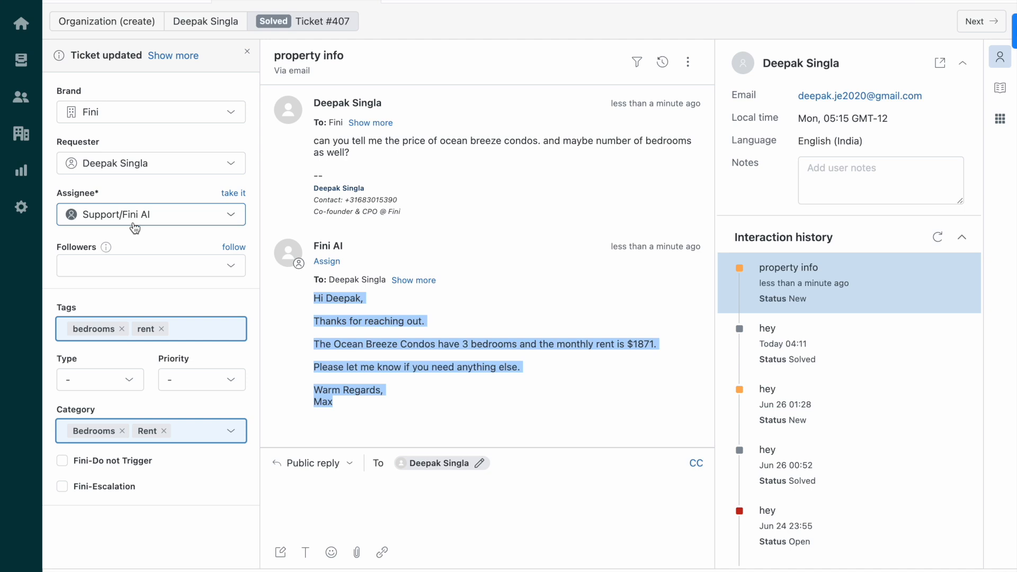
Switch to Gmail and compare the question with Fini AI's reply in the property info thread.
{"action": "mouse_move", "coordinate": [3, 307]}
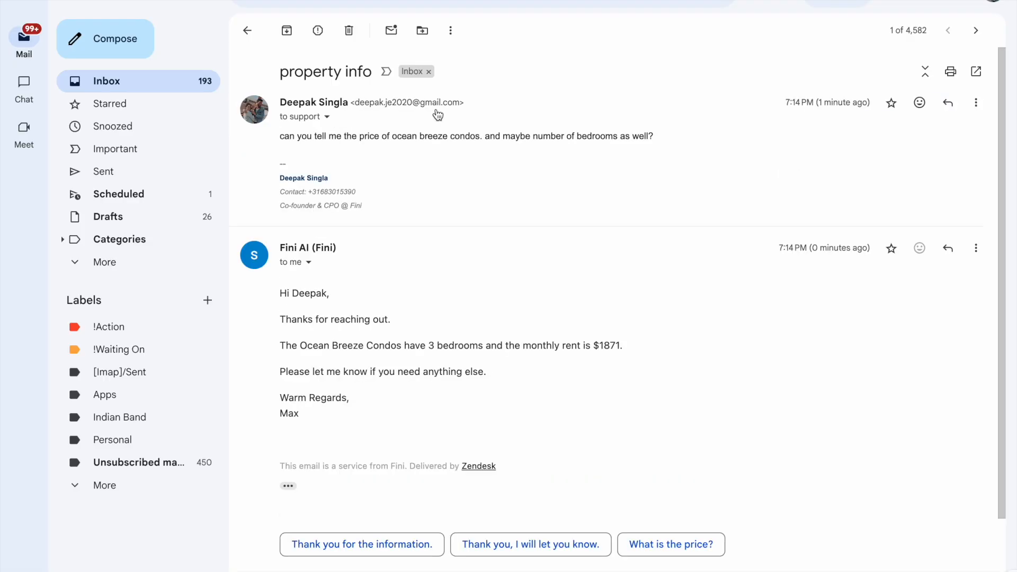
{"action": "triple_click", "coordinate": [350, 136]}
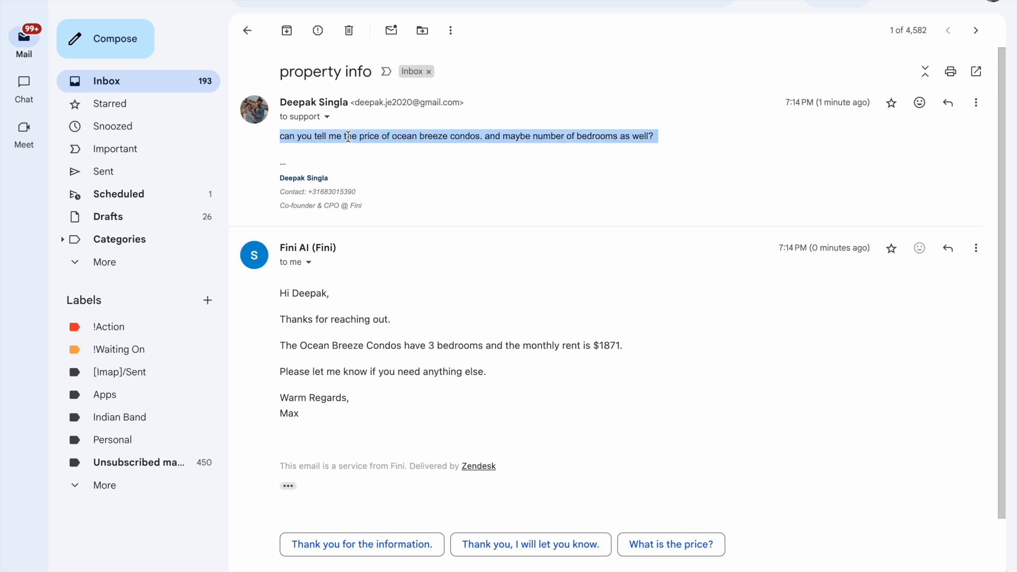
{"action": "mouse_move", "coordinate": [279, 293]}
{"action": "left_mouse_down"}
{"action": "mouse_move", "coordinate": [386, 370]}
{"action": "mouse_move", "coordinate": [401, 444]}
{"action": "mouse_move", "coordinate": [285, 294]}
{"action": "left_mouse_up"}
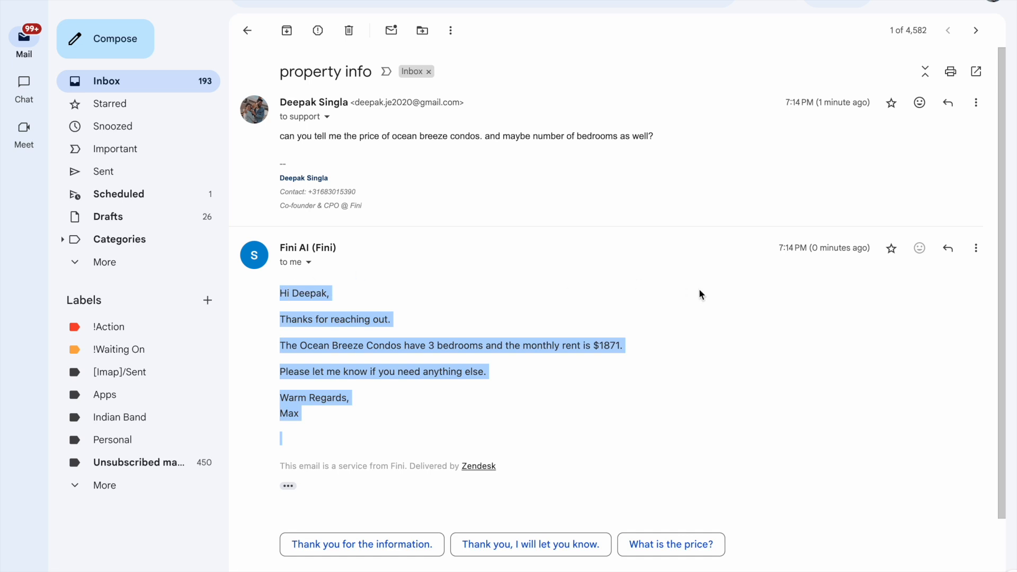
{"action": "left_click", "coordinate": [311, 421]}
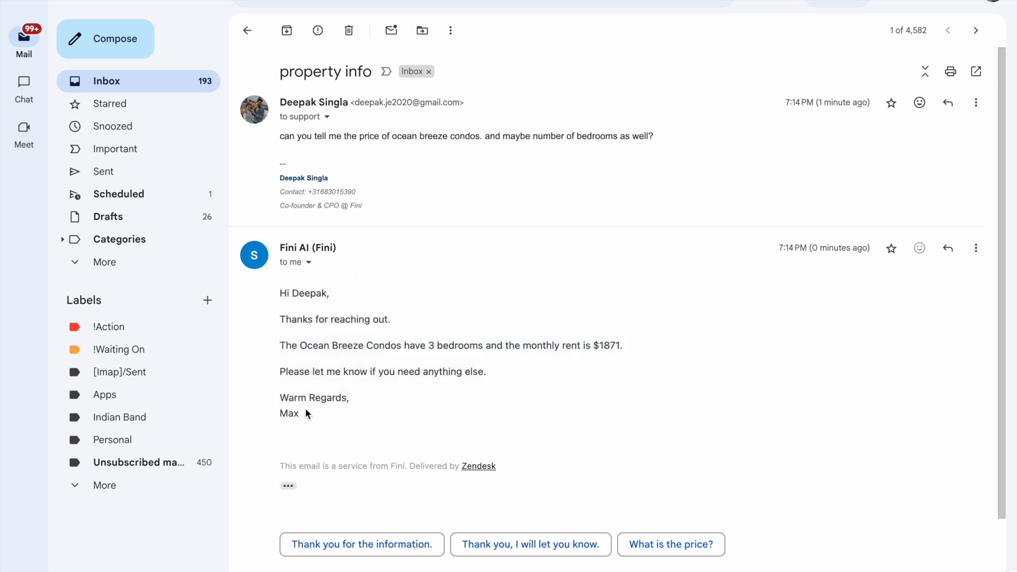
{"action": "left_click_drag", "start_coordinate": [306, 413], "coordinate": [276, 292]}
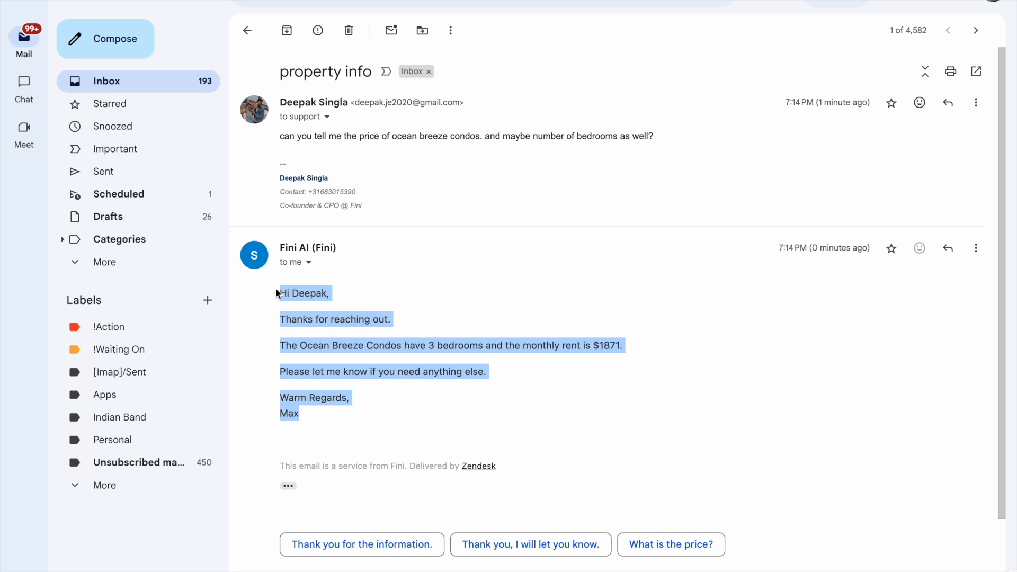
Reply to Fini AI's email with "okey give me a refund" and send it.
{"action": "scroll", "coordinate": [275, 293], "scroll_direction": "down", "scroll_amount": 3}
{"action": "left_click", "coordinate": [311, 522]}
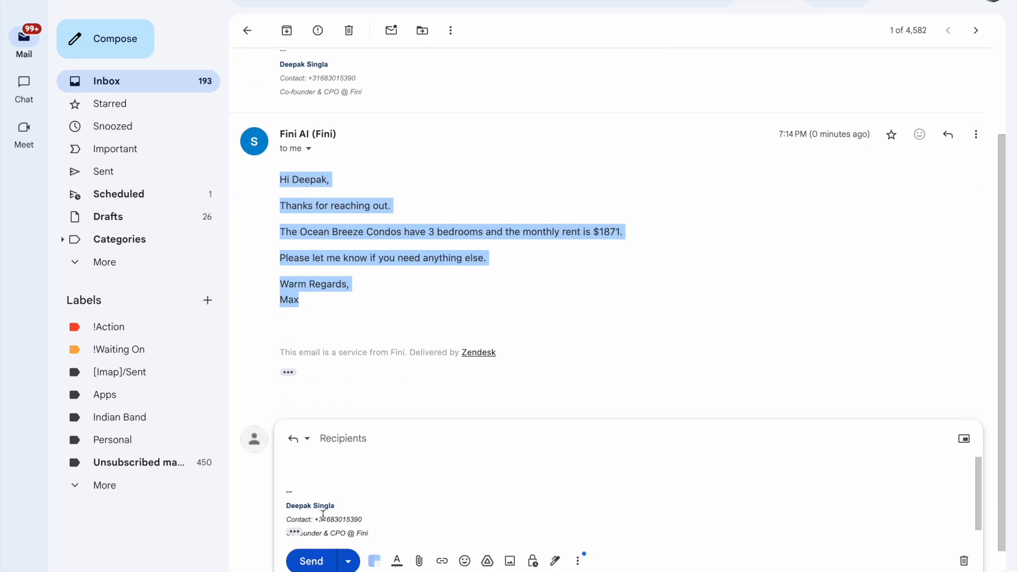
{"action": "type", "text": "okey give me a refund"}
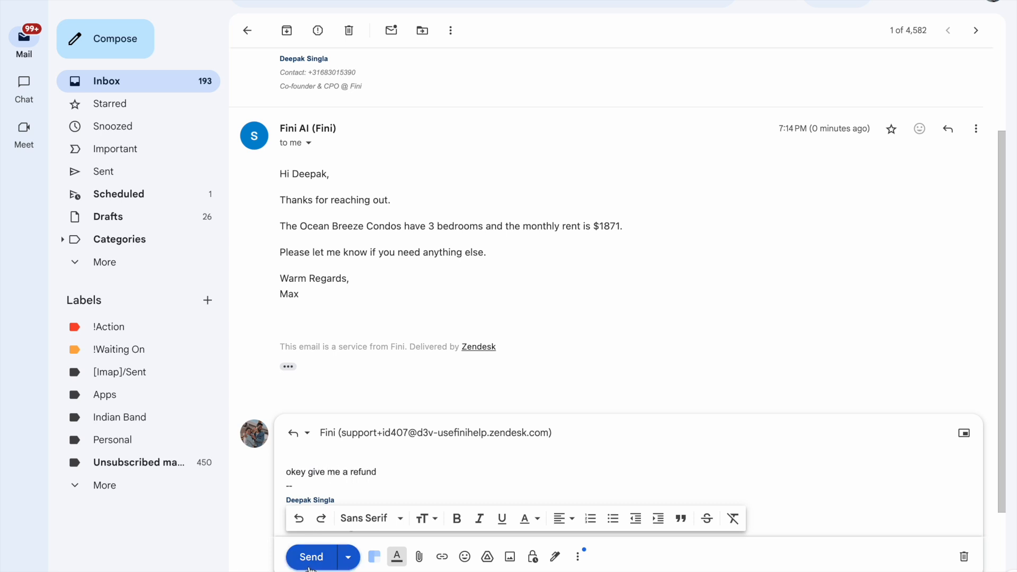
{"action": "left_click", "coordinate": [312, 566]}
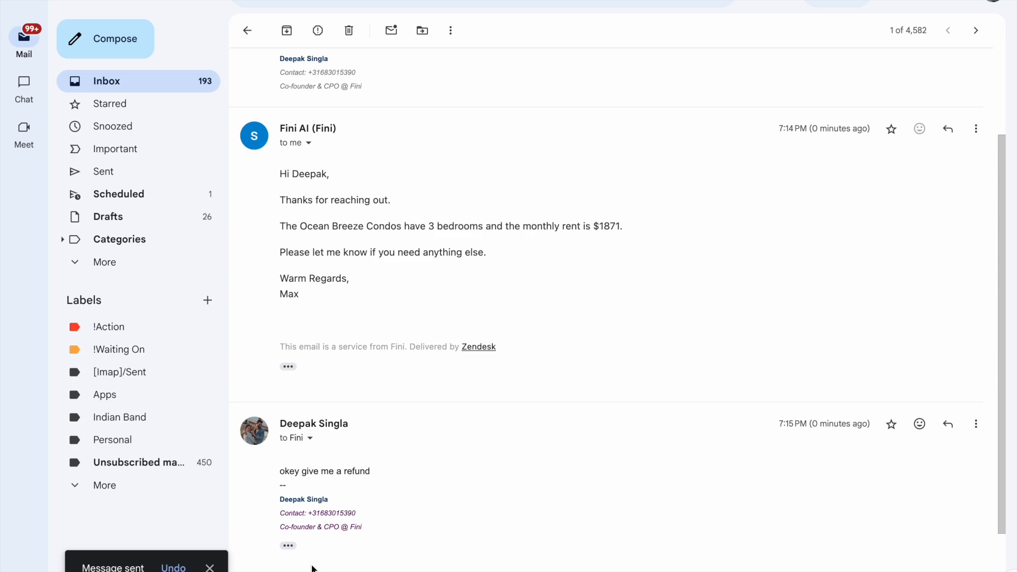
Switch to the property info ticket in Zendesk and reload it to check for the refund request and Fini AI's response.
{"action": "mouse_move", "coordinate": [2, 378]}
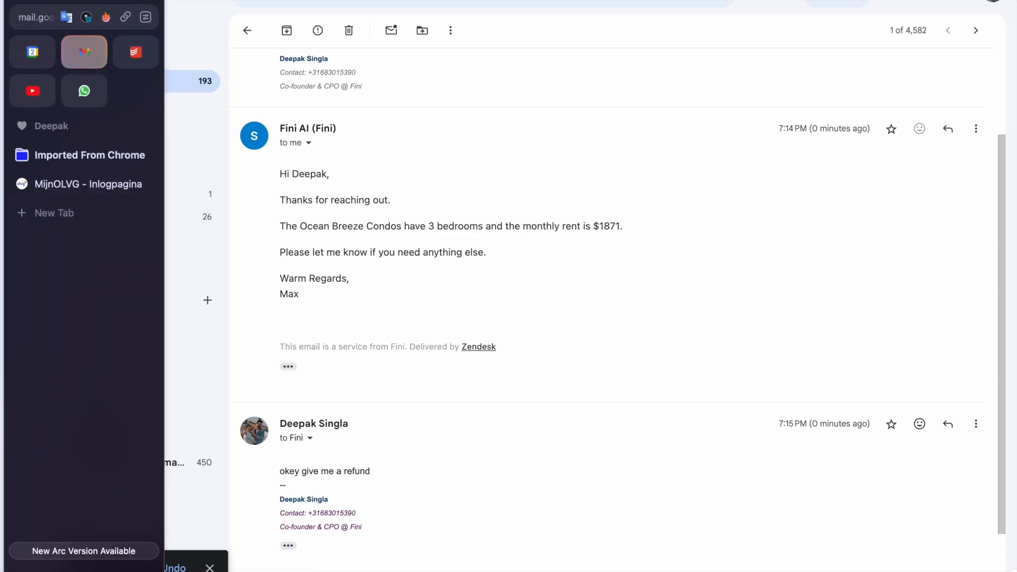
{"action": "scroll", "coordinate": [2, 378], "scroll_direction": "left", "scroll_amount": 5}
{"action": "left_click", "coordinate": [462, 219]}
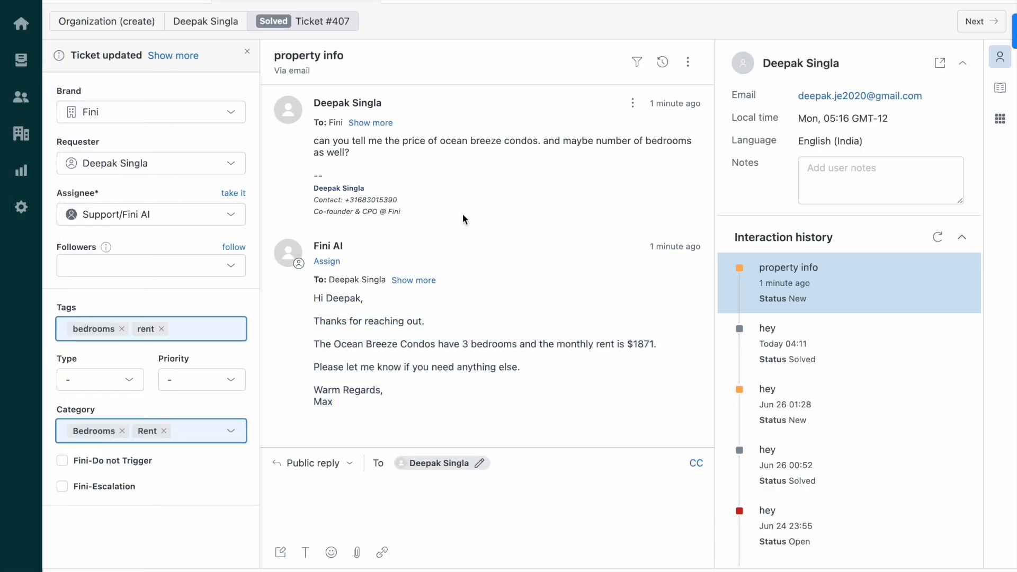
{"action": "key", "text": "super+r"}
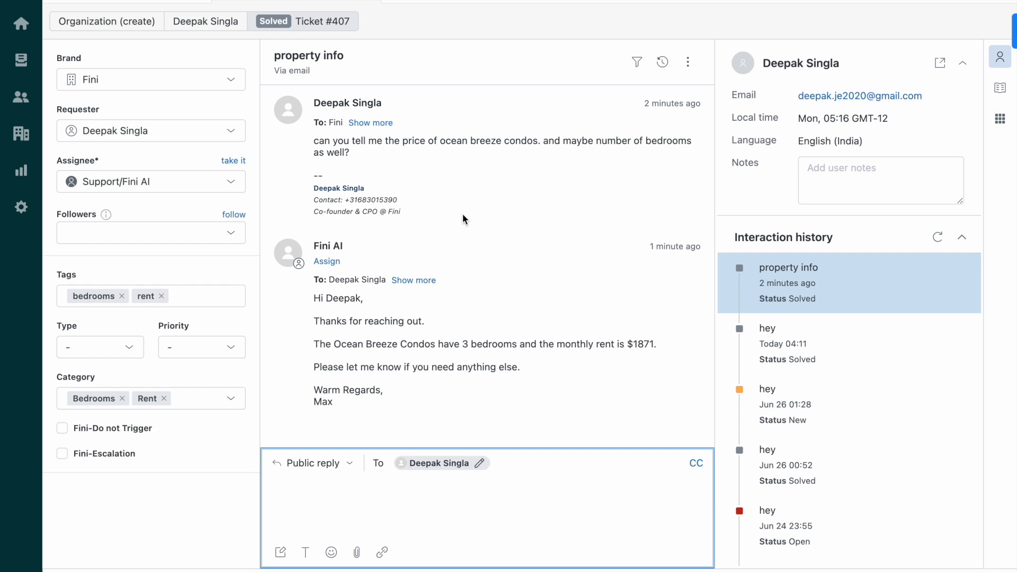
{"action": "key", "text": "super+r"}
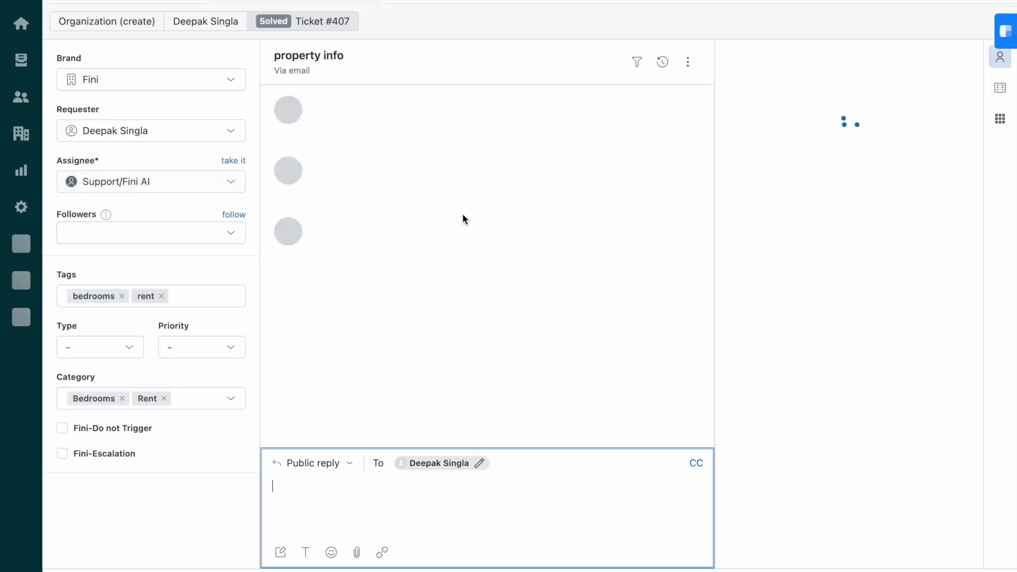
{"action": "scroll", "coordinate": [449, 272], "scroll_direction": "up", "scroll_amount": 5}
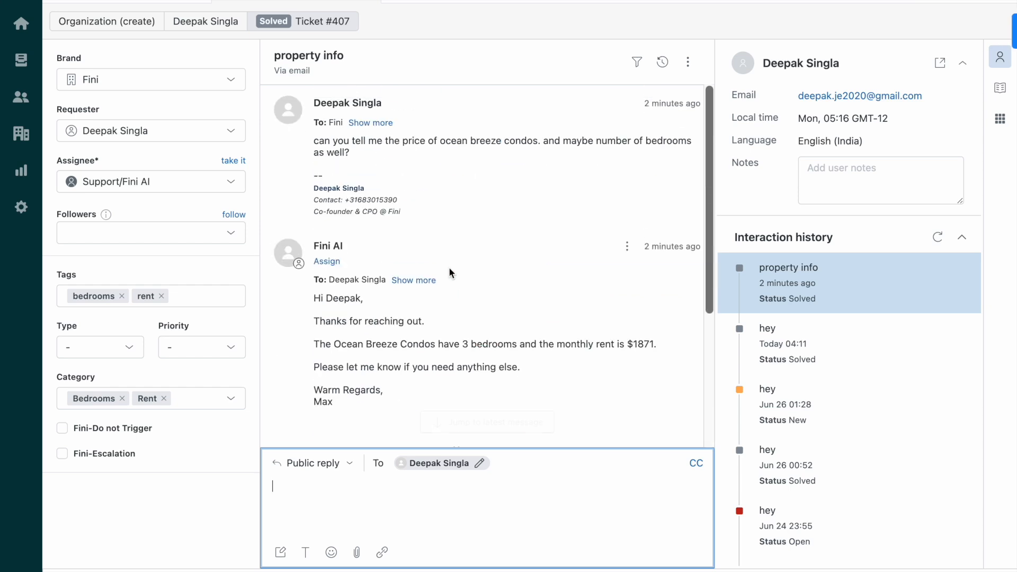
{"action": "scroll", "coordinate": [449, 272], "scroll_direction": "down", "scroll_amount": 4}
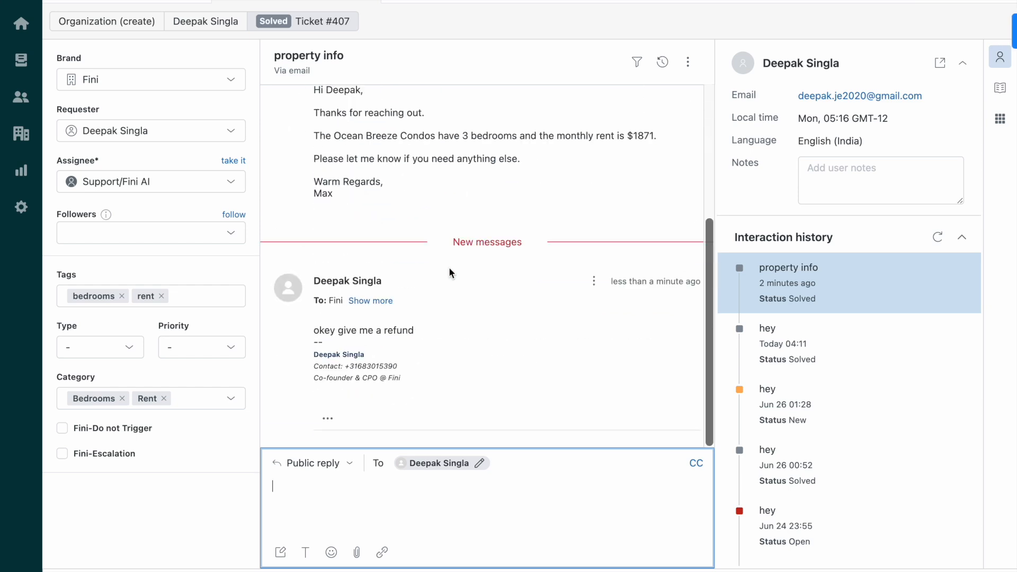
{"action": "key", "text": "super+r"}
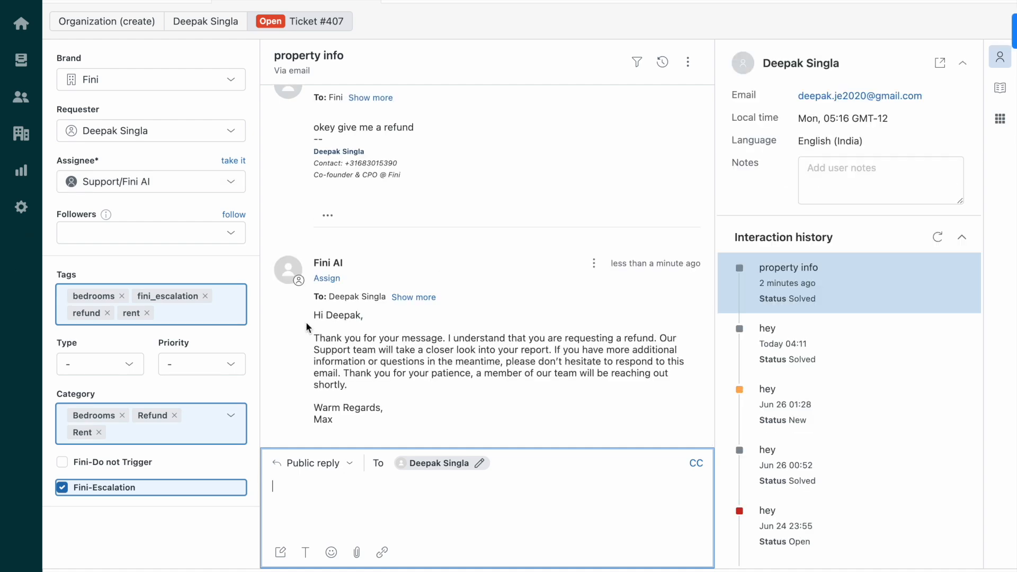
Examine Fini AI's reply to the refund request along with the ticket's tags, category and escalation setting.
{"action": "left_click_drag", "start_coordinate": [314, 315], "coordinate": [389, 334]}
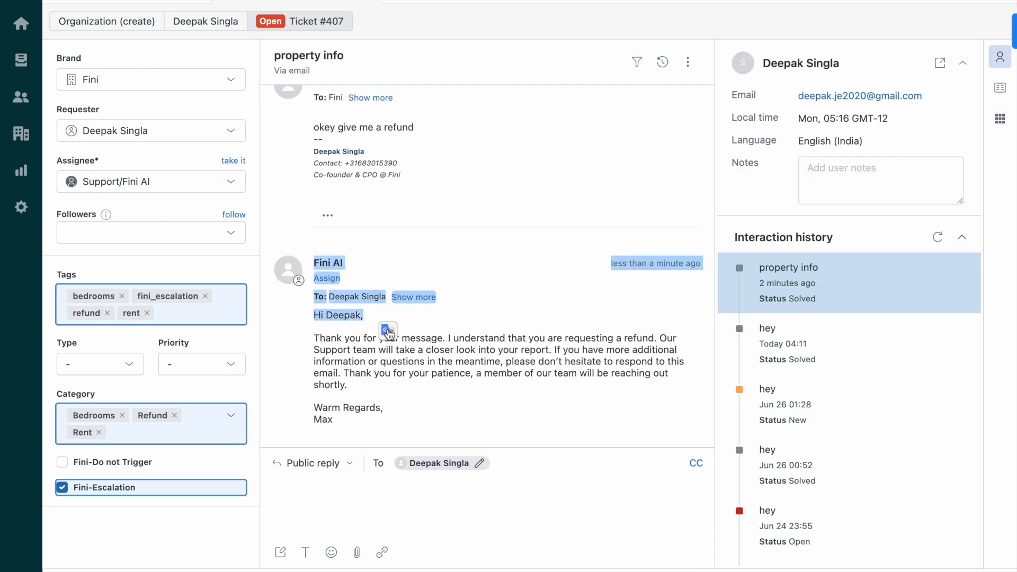
{"action": "left_click", "coordinate": [358, 323]}
{"action": "left_click_drag", "start_coordinate": [315, 316], "coordinate": [354, 322]}
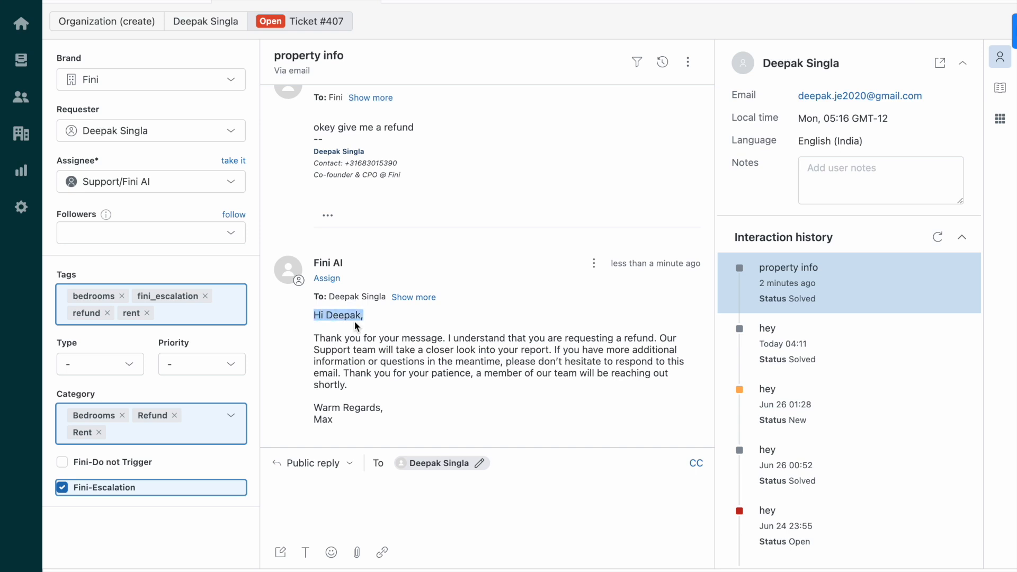
{"action": "left_click", "coordinate": [367, 320]}
{"action": "left_click_drag", "start_coordinate": [313, 314], "coordinate": [368, 427]}
{"action": "left_click", "coordinate": [369, 423]}
{"action": "left_click_drag", "start_coordinate": [367, 421], "coordinate": [315, 315]}
{"action": "left_click", "coordinate": [436, 359]}
{"action": "left_click_drag", "start_coordinate": [448, 337], "coordinate": [631, 426]}
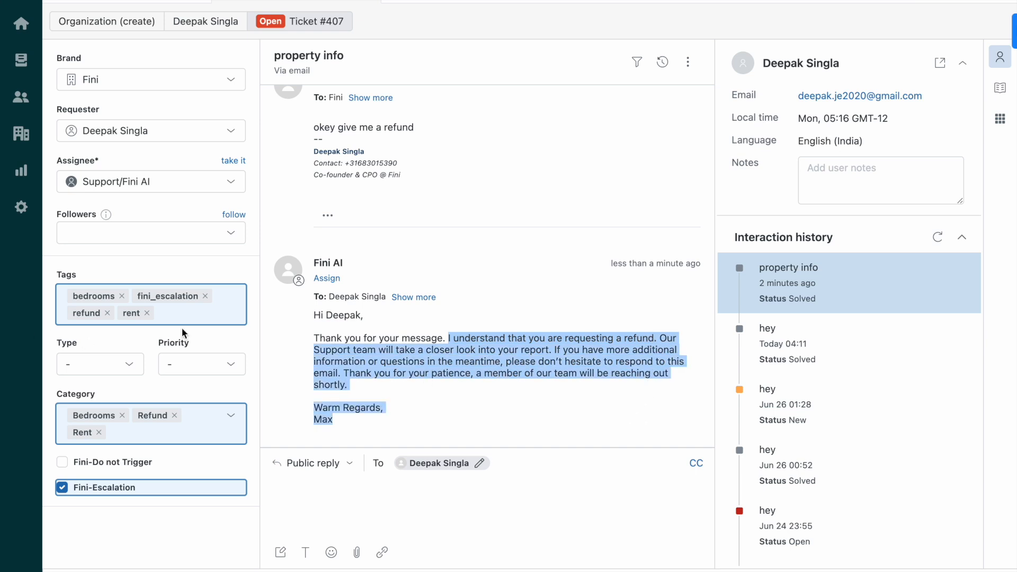
{"action": "left_click", "coordinate": [383, 407]}
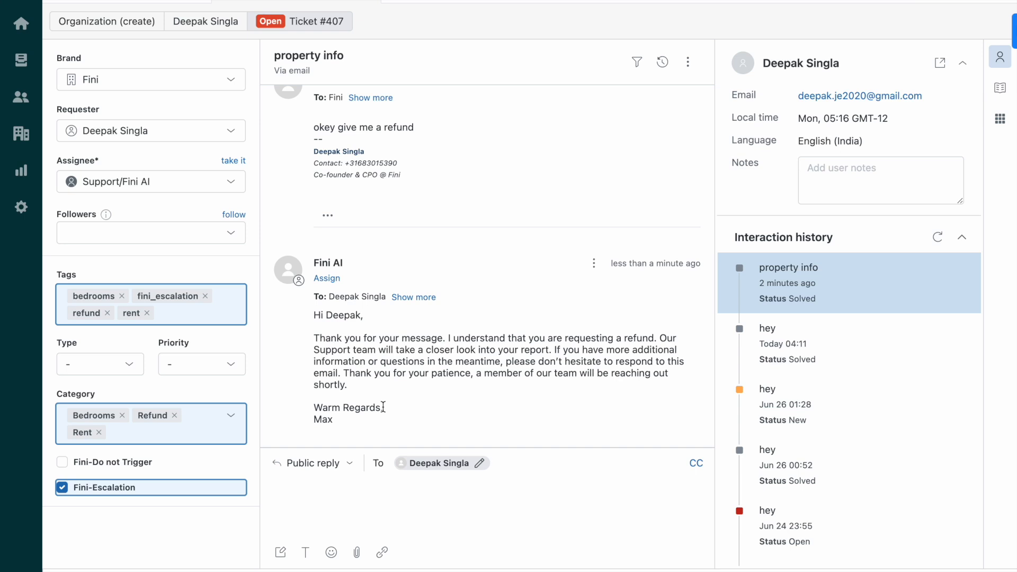
Switch to Fini's Deploy page, set the Zendesk email integration's reply type to Internal comments and save it.
{"action": "mouse_move", "coordinate": [2, 318]}
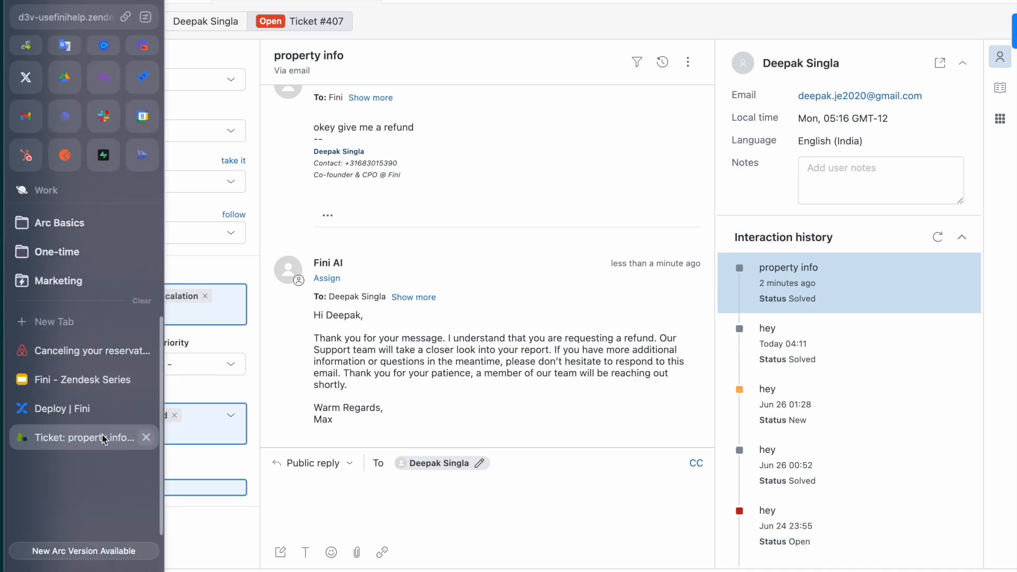
{"action": "left_click", "coordinate": [79, 438]}
{"action": "left_click", "coordinate": [784, 235]}
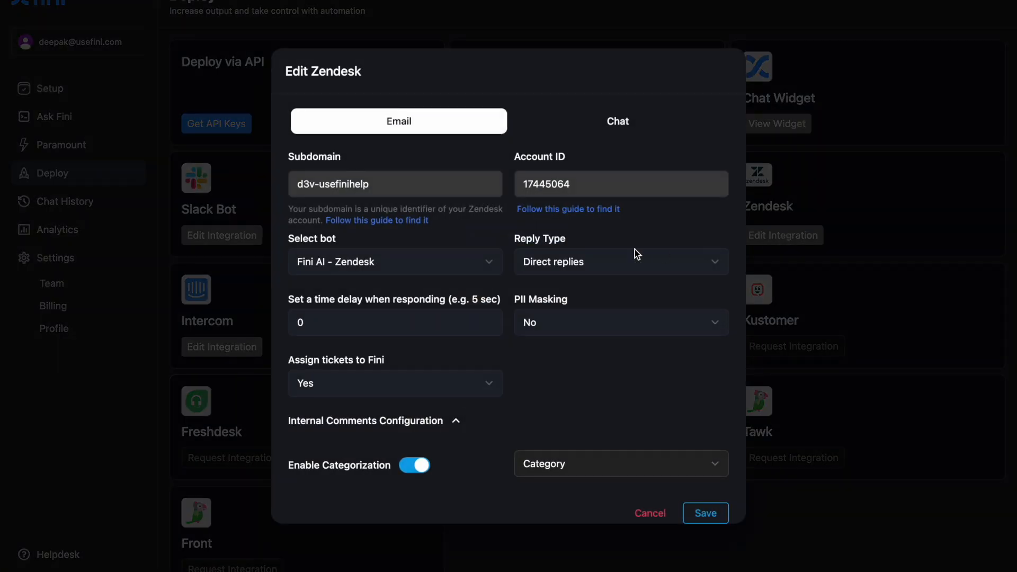
{"action": "left_click", "coordinate": [586, 262]}
{"action": "left_click", "coordinate": [568, 246]}
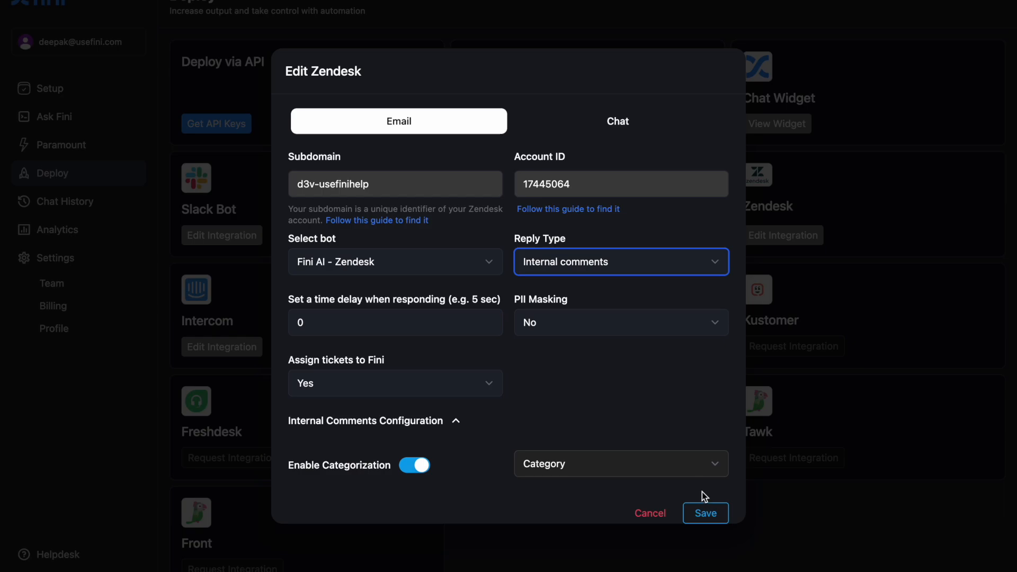
{"action": "left_click", "coordinate": [714, 515]}
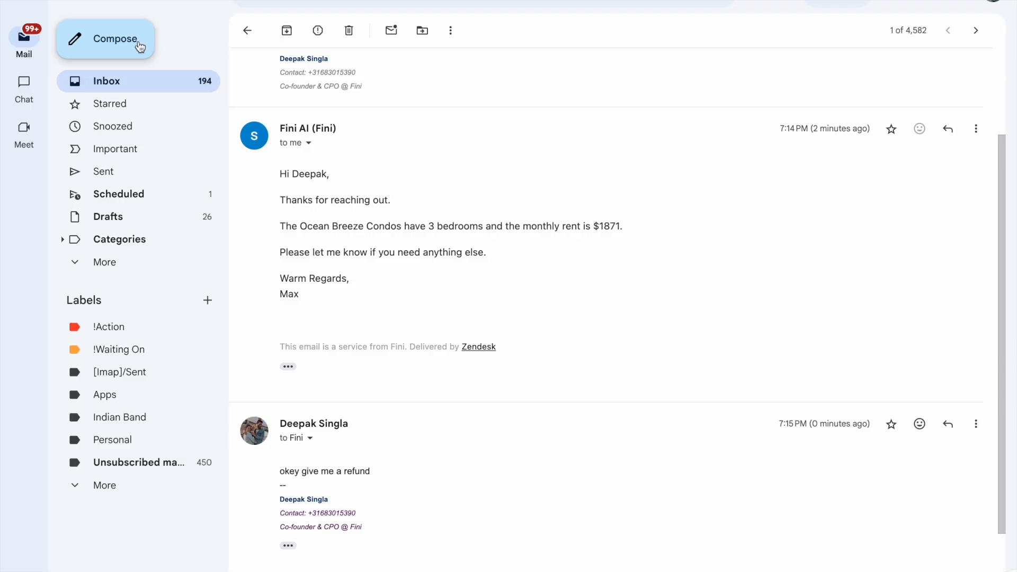
Start a new Gmail message to the Fini Zendesk support address with the subject "hi".
{"action": "left_click", "coordinate": [136, 43]}
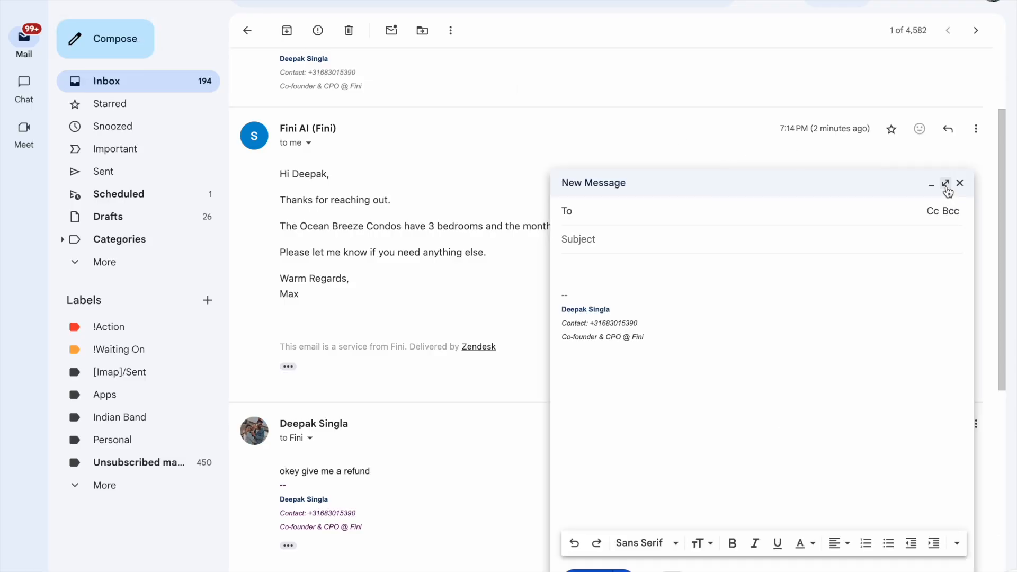
{"action": "left_click", "coordinate": [945, 184]}
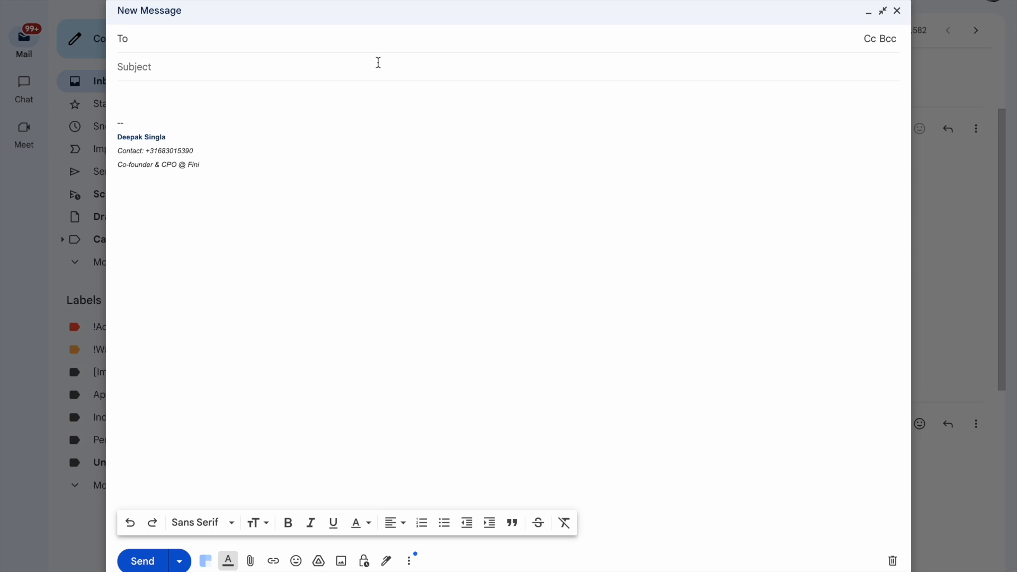
{"action": "type", "text": "su"}
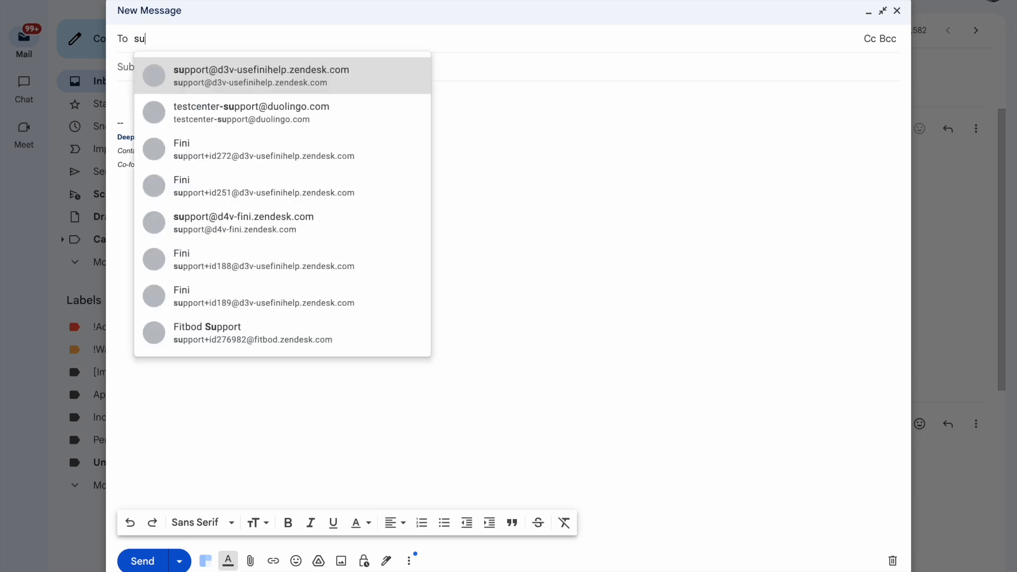
{"action": "left_click", "coordinate": [249, 83]}
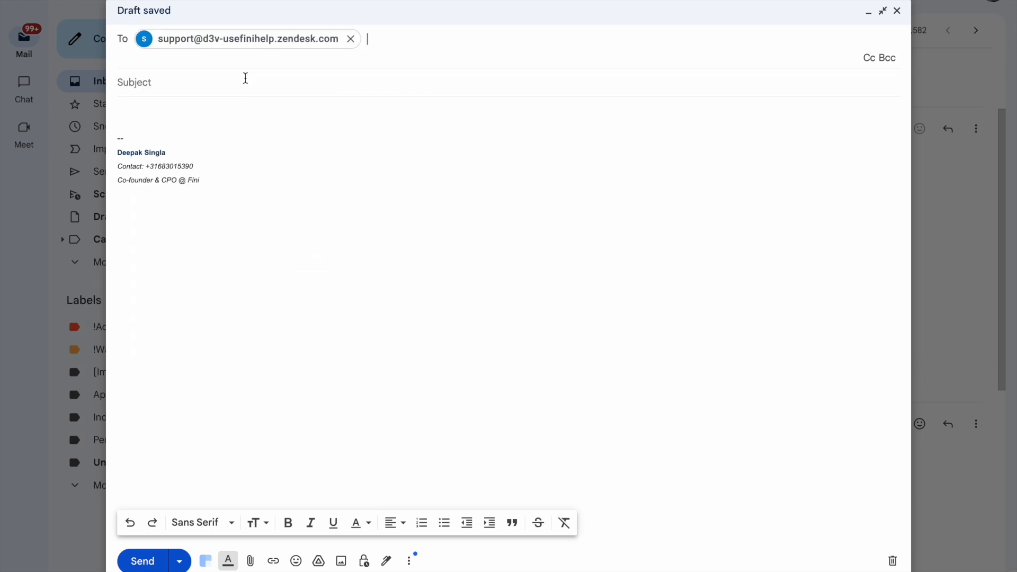
{"action": "left_click", "coordinate": [232, 81]}
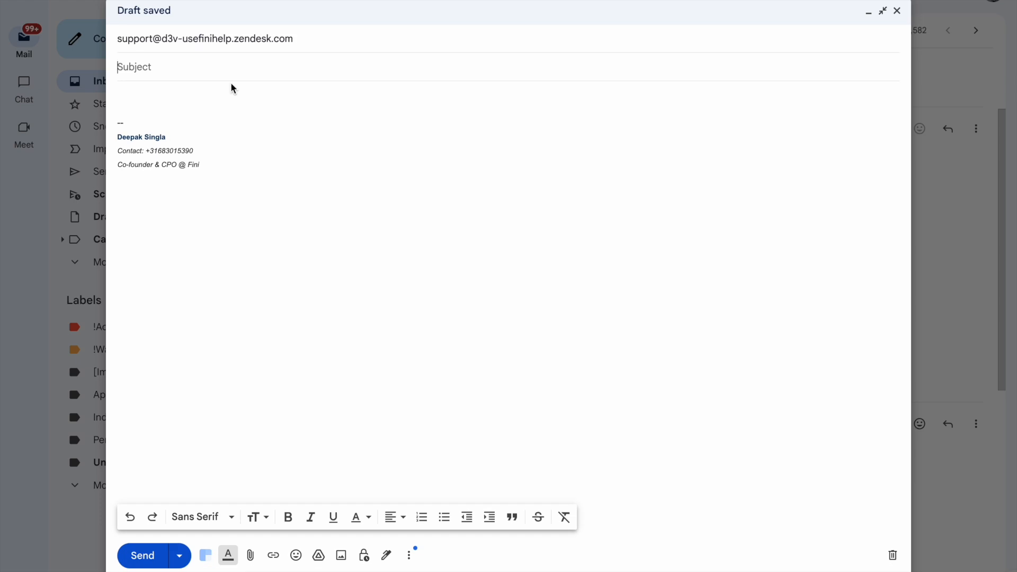
{"action": "type", "text": "hi"}
Write "how do i cancel my airbnb booking on web" as the message body and send the email.
{"action": "left_click", "coordinate": [118, 95]}
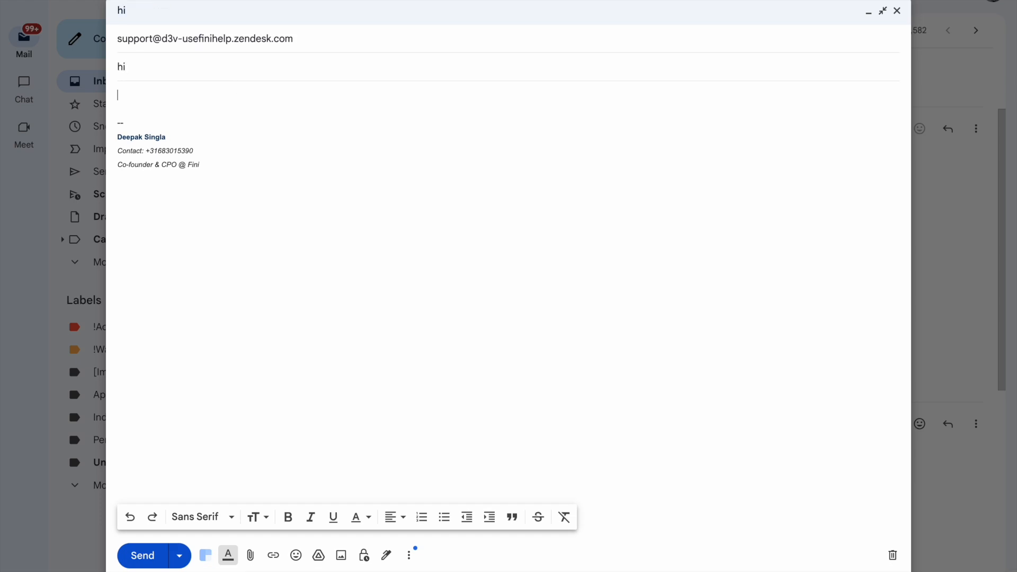
{"action": "type", "text": "how do i cancel my booking on web"}
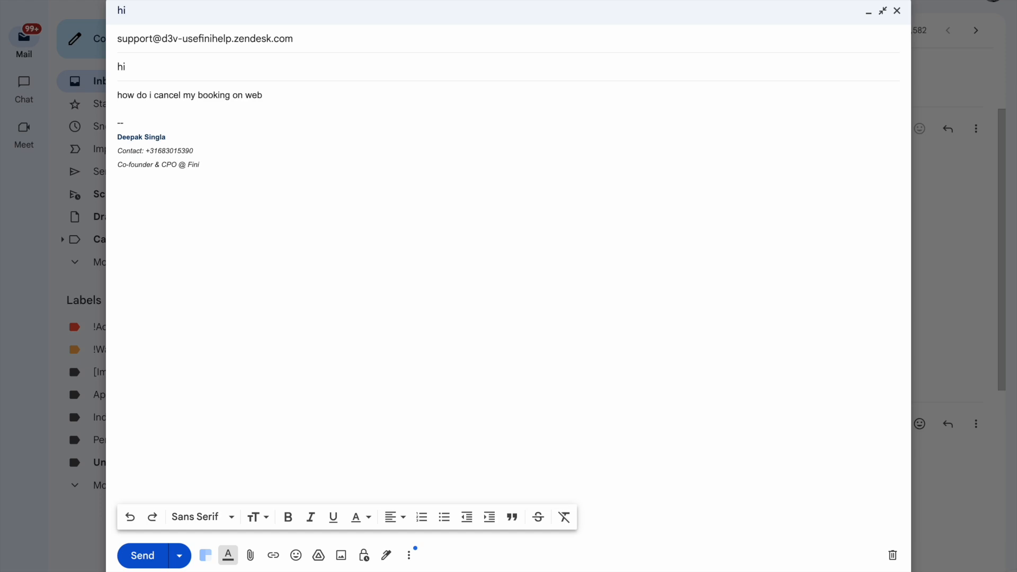
{"action": "left_click", "coordinate": [197, 95]}
{"action": "type", "text": "airbnb"}
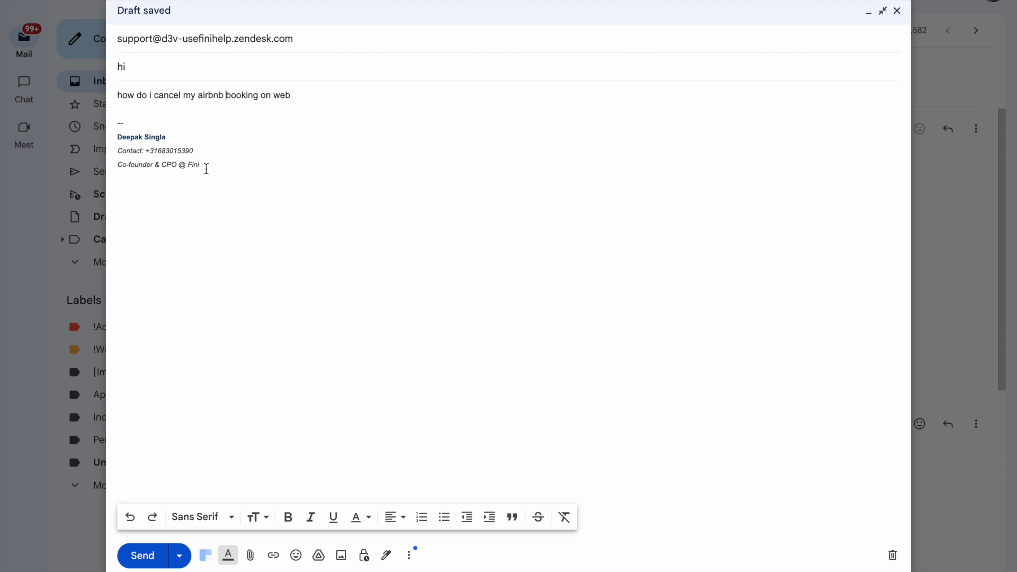
{"action": "left_click", "coordinate": [142, 555]}
Switch to Zendesk and look through the dashboard's ticket list and the property info ticket for the new booking question.
{"action": "mouse_move", "coordinate": [1, 431]}
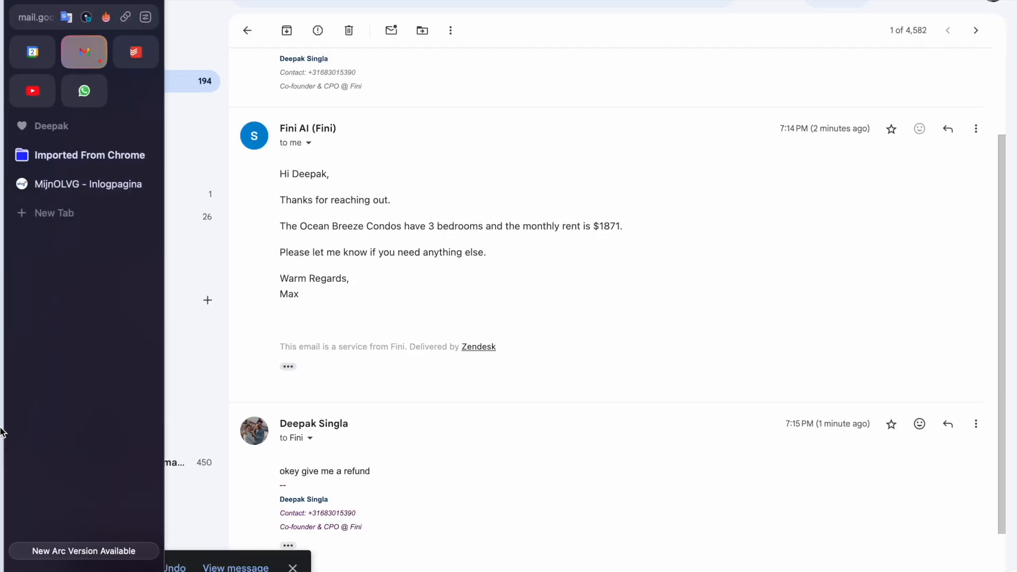
{"action": "left_click", "coordinate": [72, 569]}
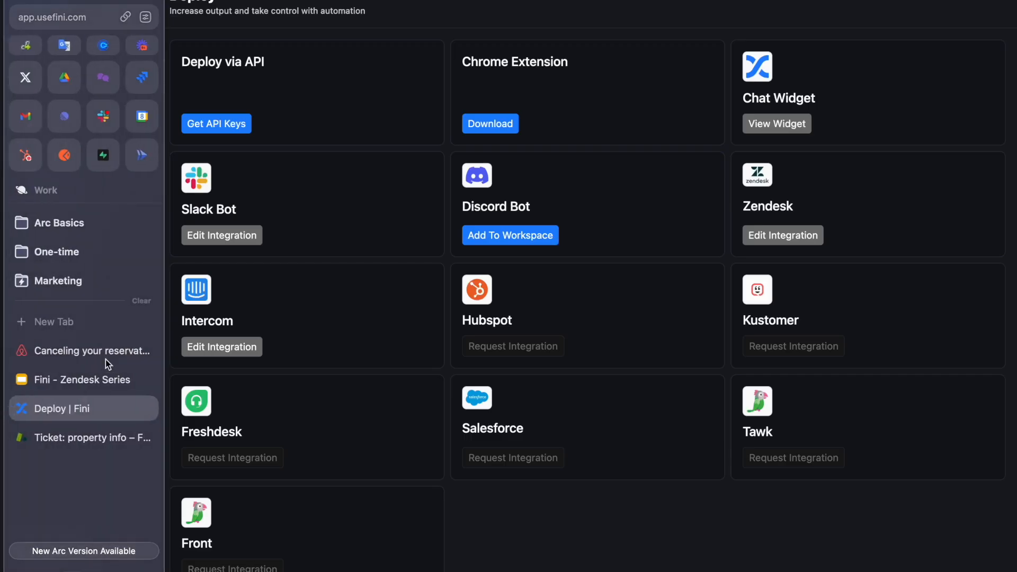
{"action": "left_click", "coordinate": [87, 433]}
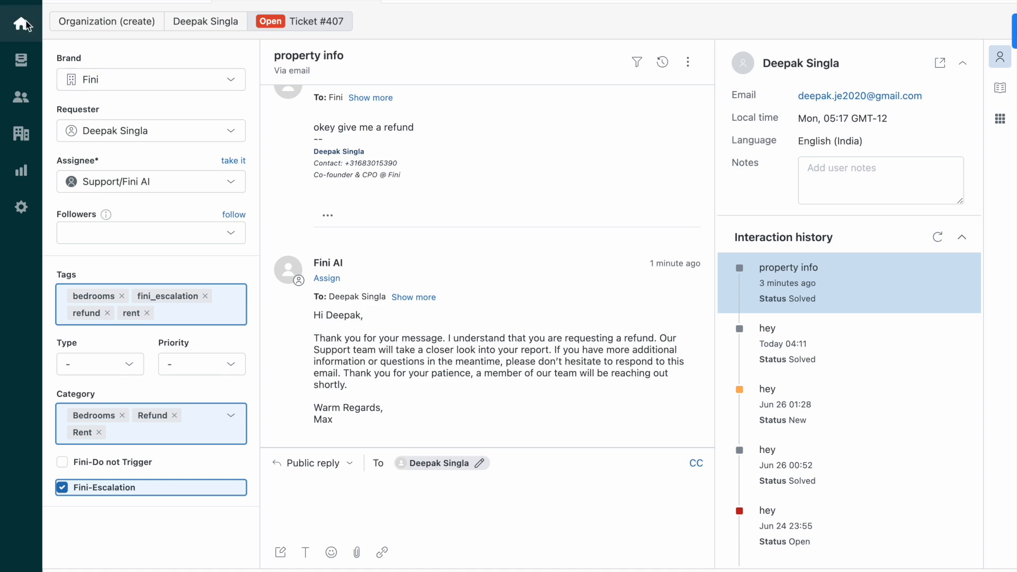
{"action": "left_click", "coordinate": [22, 24]}
{"action": "scroll", "coordinate": [635, 540], "scroll_direction": "down", "scroll_amount": 5}
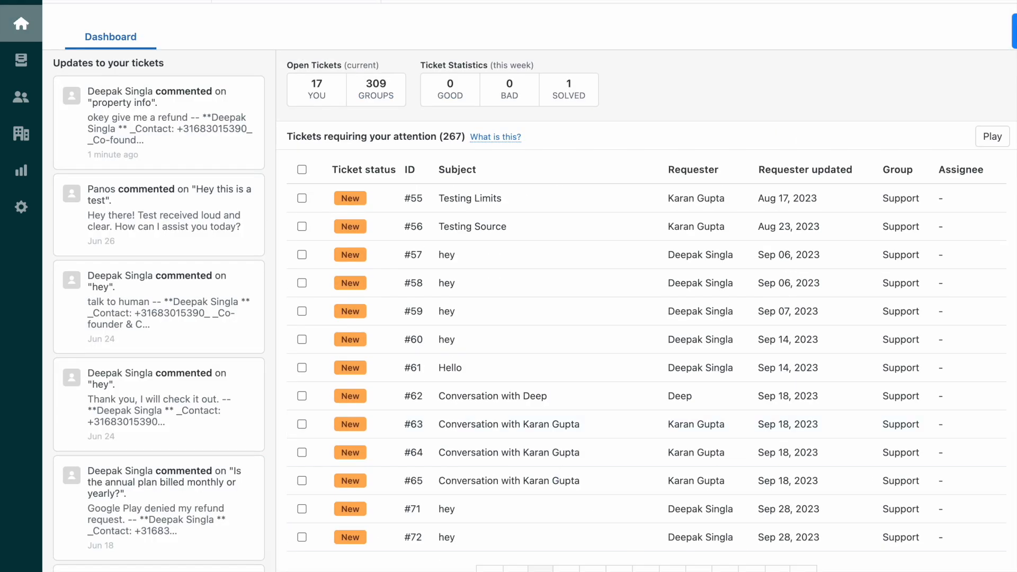
{"action": "scroll", "coordinate": [749, 484], "scroll_direction": "down", "scroll_amount": 10}
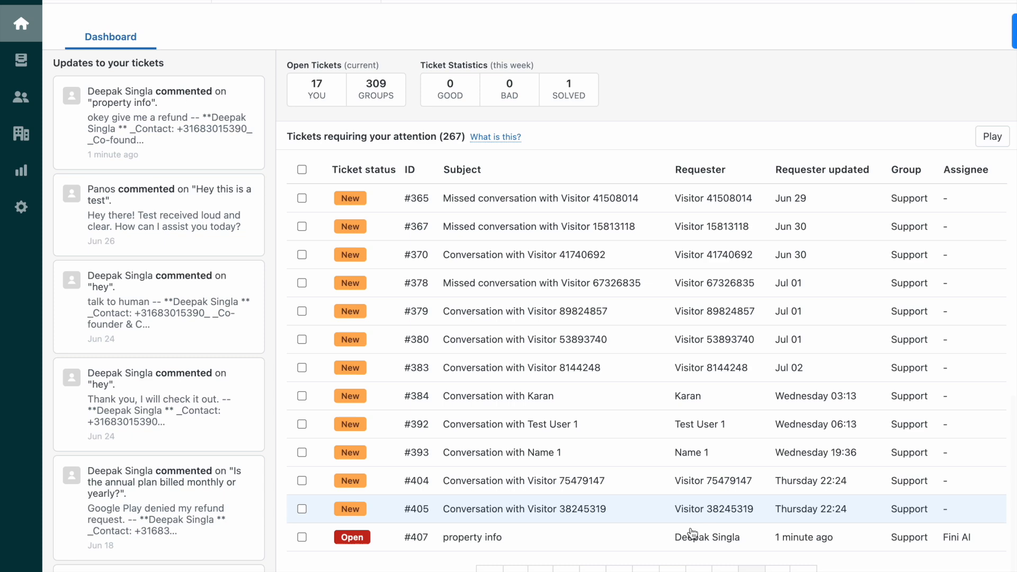
{"action": "left_click", "coordinate": [676, 538]}
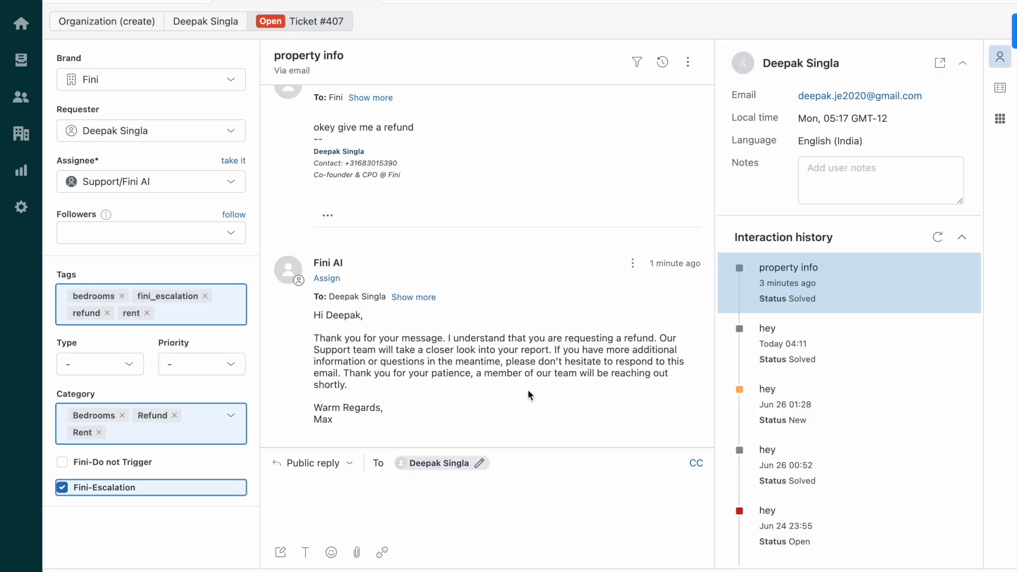
{"action": "scroll", "coordinate": [527, 390], "scroll_direction": "up", "scroll_amount": 6}
{"action": "mouse_move", "coordinate": [6, 246]}
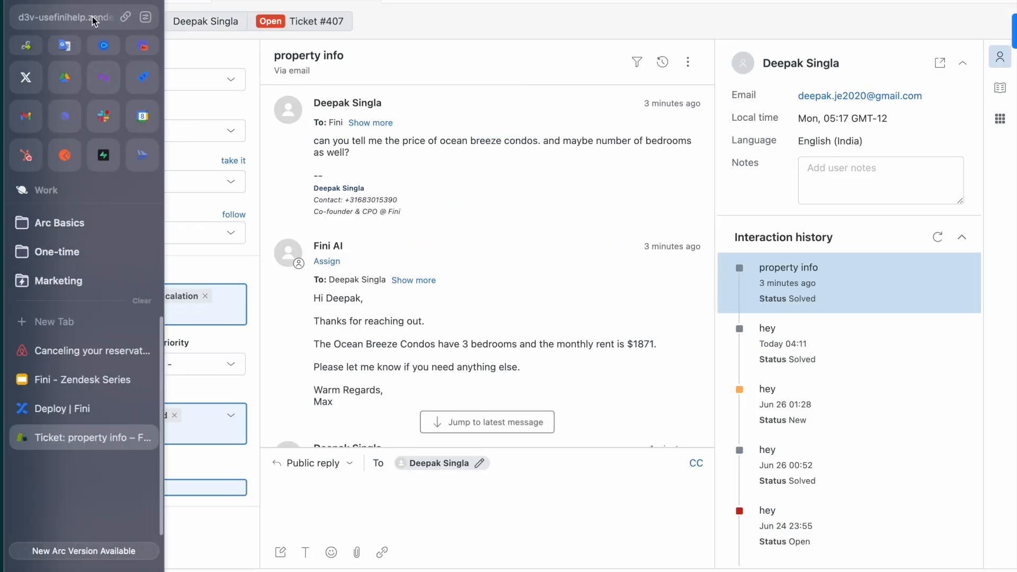
Return to the Zendesk dashboard, reload it and open the new ticket with the subject "hi".
{"action": "left_click", "coordinate": [21, 24]}
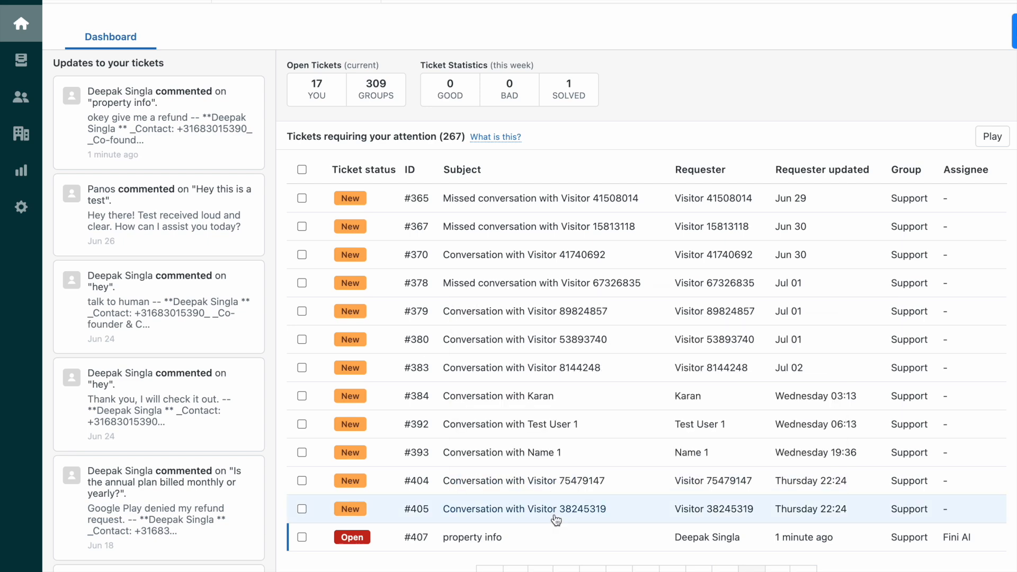
{"action": "key", "text": "super+r"}
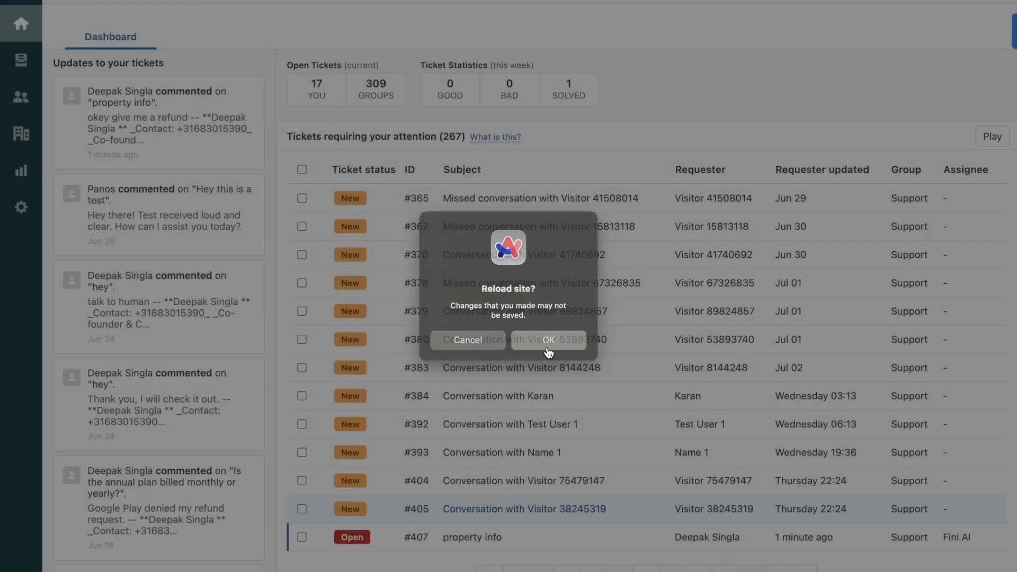
{"action": "left_click", "coordinate": [549, 341]}
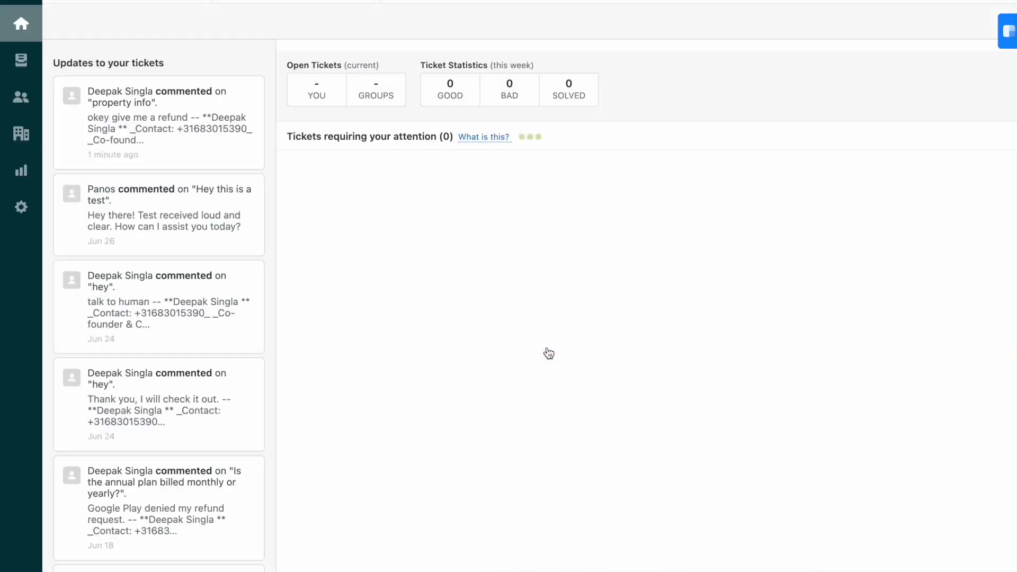
{"action": "scroll", "coordinate": [548, 353], "scroll_direction": "down", "scroll_amount": 10}
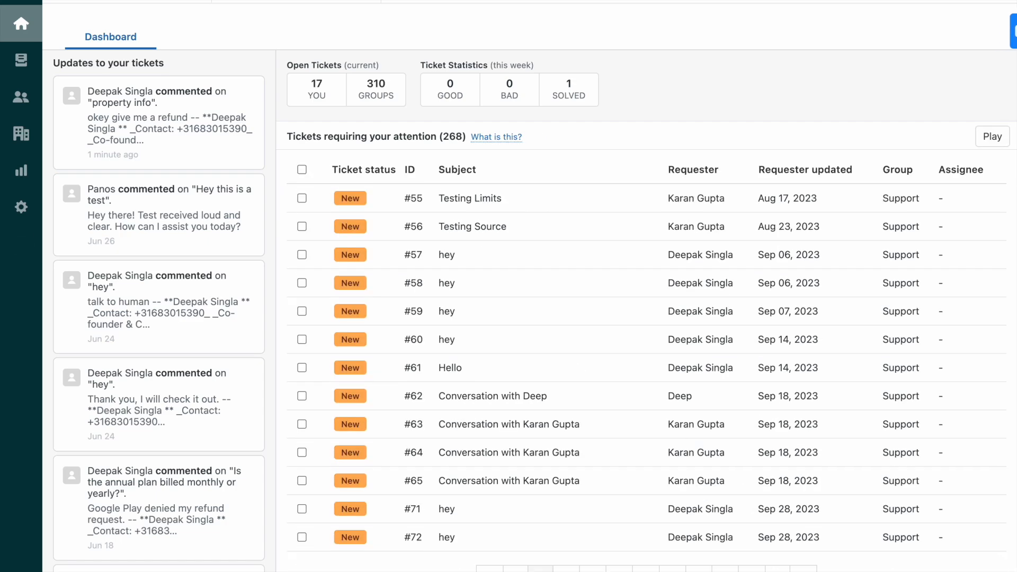
{"action": "scroll", "coordinate": [549, 353], "scroll_direction": "down", "scroll_amount": 5}
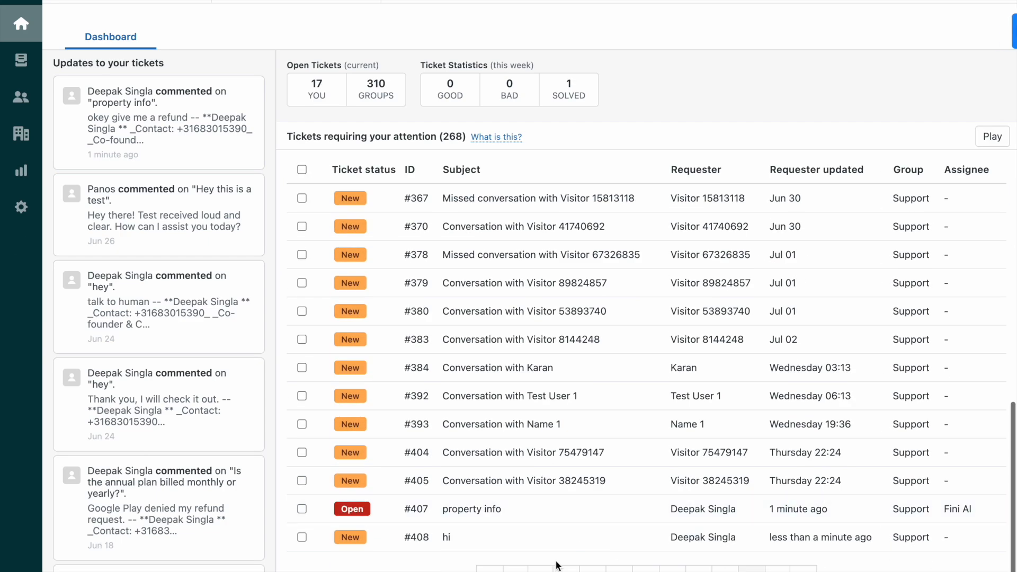
{"action": "left_click", "coordinate": [542, 535]}
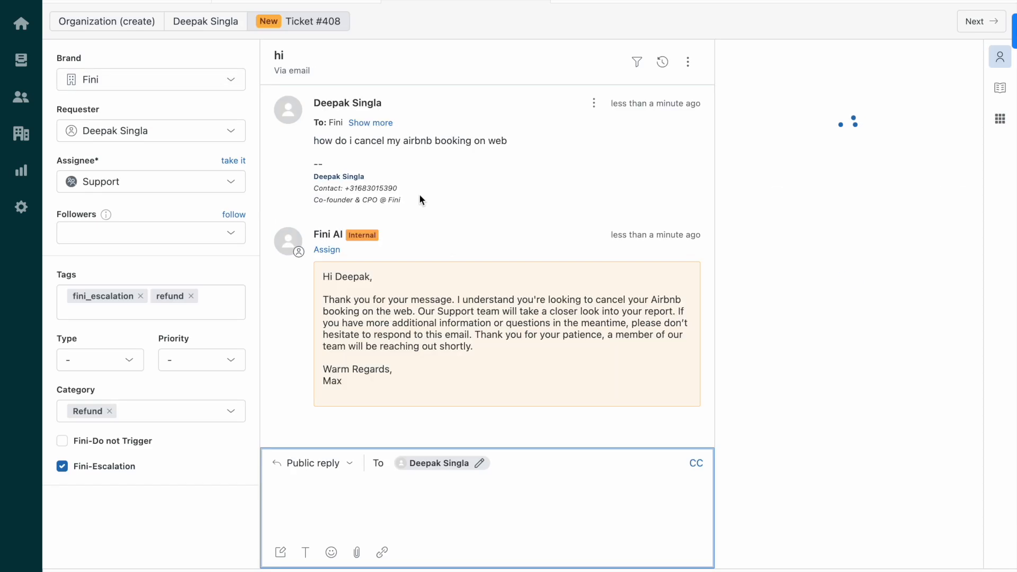
Examine the customer's cancellation question and Fini AI's internal comment in the "hi" ticket.
{"action": "left_click_drag", "start_coordinate": [310, 138], "coordinate": [514, 138]}
{"action": "left_click", "coordinate": [507, 139]}
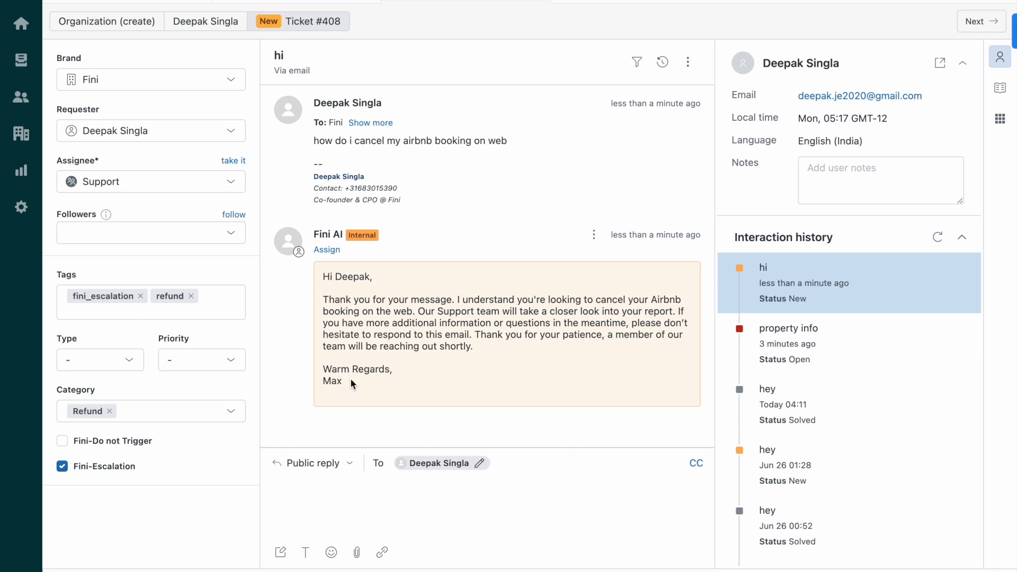
{"action": "mouse_move", "coordinate": [323, 276]}
{"action": "left_mouse_down"}
{"action": "mouse_move", "coordinate": [376, 281]}
{"action": "mouse_move", "coordinate": [383, 404]}
{"action": "mouse_move", "coordinate": [323, 322]}
{"action": "mouse_move", "coordinate": [324, 278]}
{"action": "left_mouse_up"}
{"action": "left_click", "coordinate": [375, 389]}
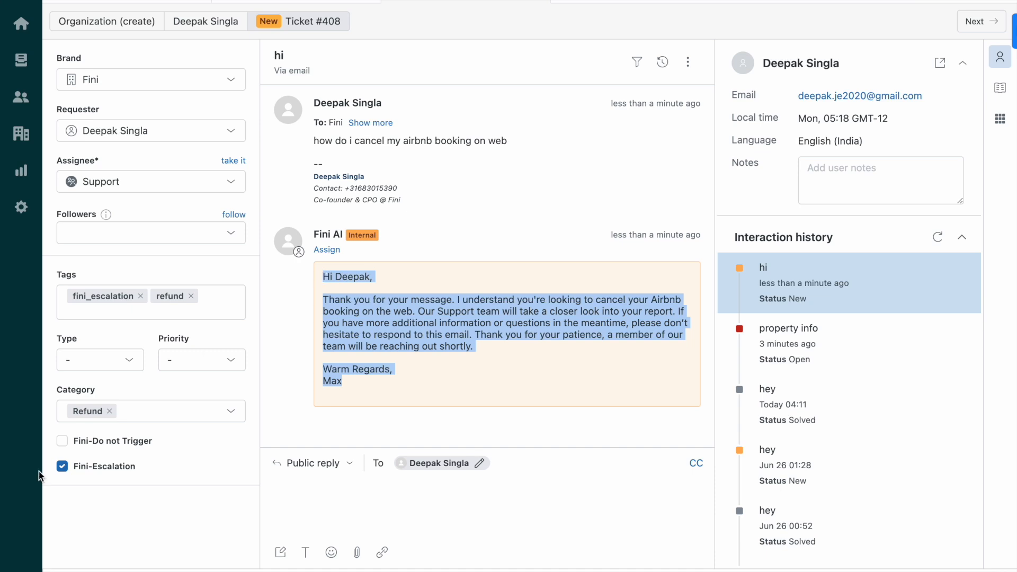
{"action": "left_click", "coordinate": [331, 325]}
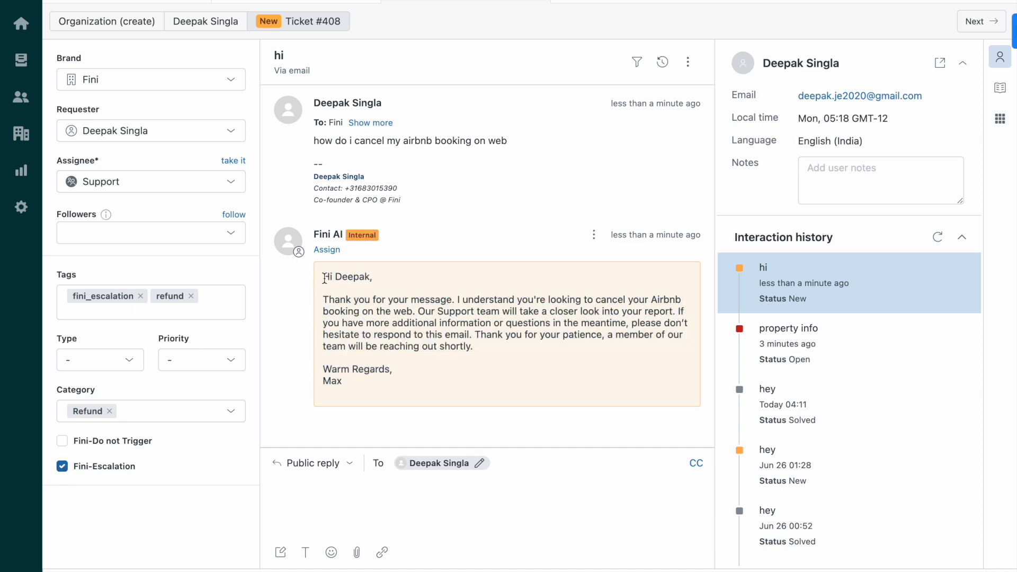
Copy the full text of Fini AI's internal comment into the ticket's public reply.
{"action": "left_click_drag", "start_coordinate": [321, 276], "coordinate": [386, 392]}
{"action": "key", "text": "ctrl+c"}
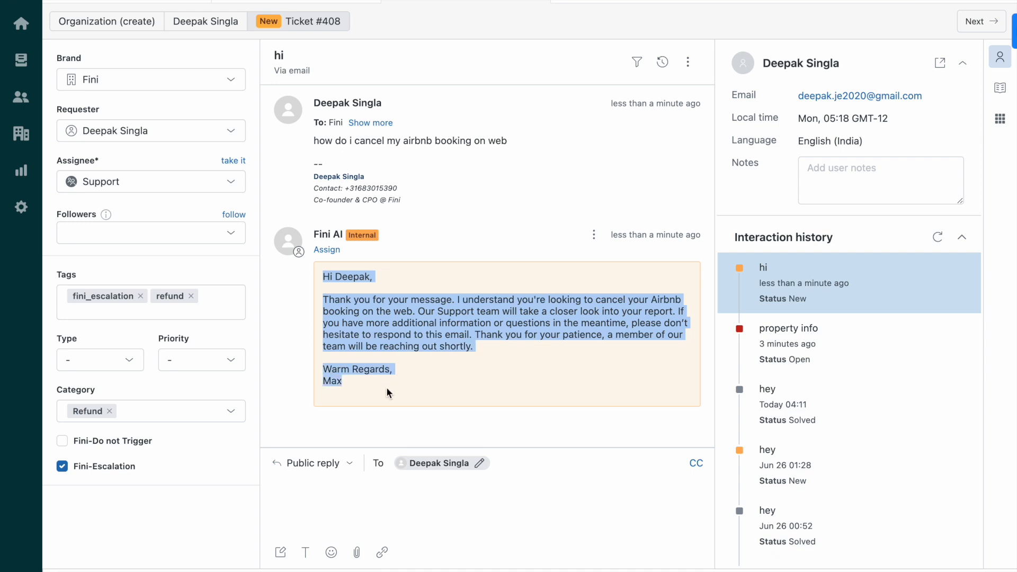
{"action": "left_click", "coordinate": [341, 483]}
{"action": "key", "text": "ctrl+v"}
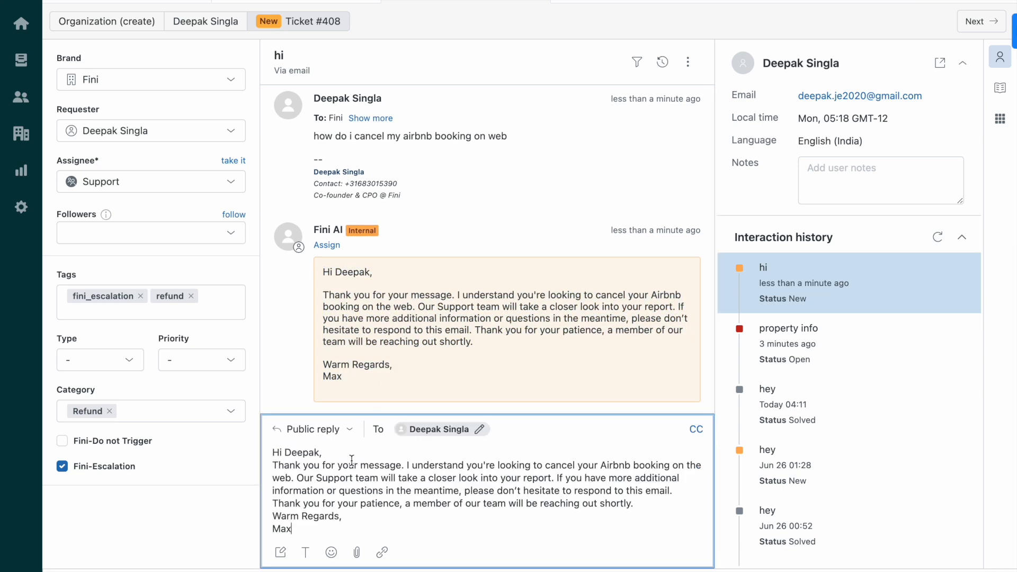
Clear all of the pasted text from the ticket's public reply.
{"action": "triple_click", "coordinate": [345, 484]}
{"action": "key", "text": "ctrl+a"}
{"action": "key", "text": "BackSpace"}
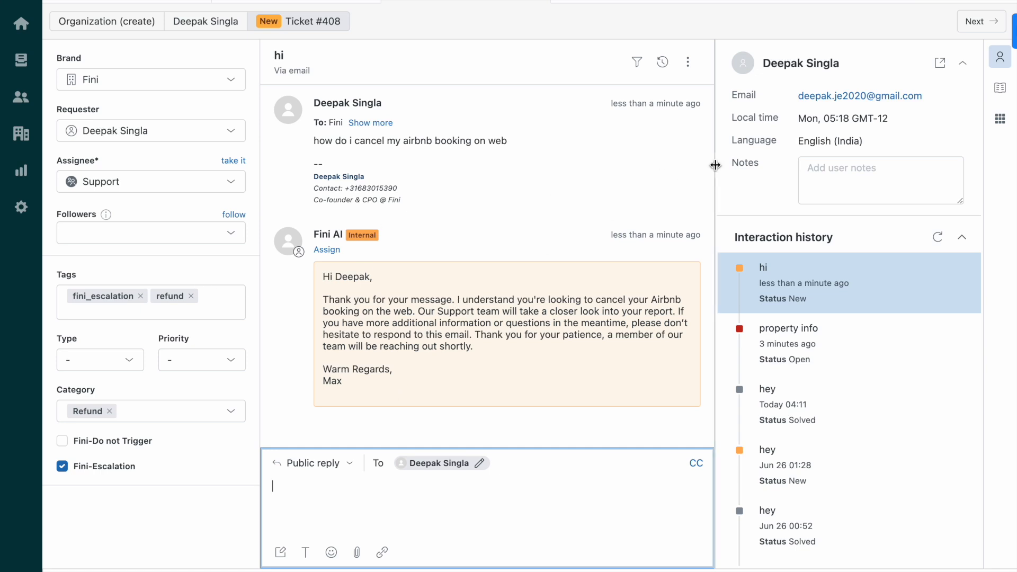
Open Zendesk's Admin Center and search its settings for "fields".
{"action": "left_click", "coordinate": [926, 5]}
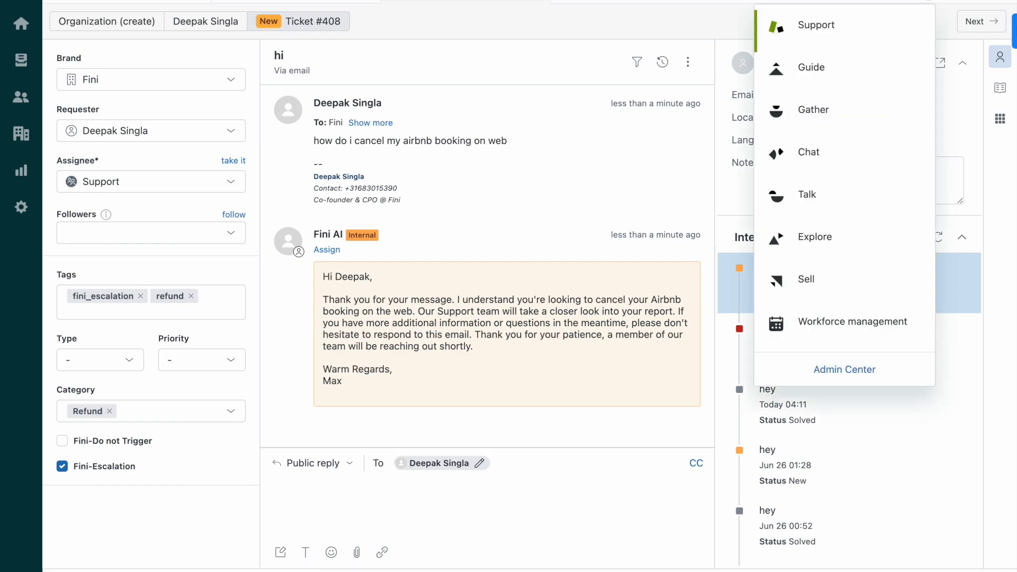
{"action": "left_click", "coordinate": [831, 376]}
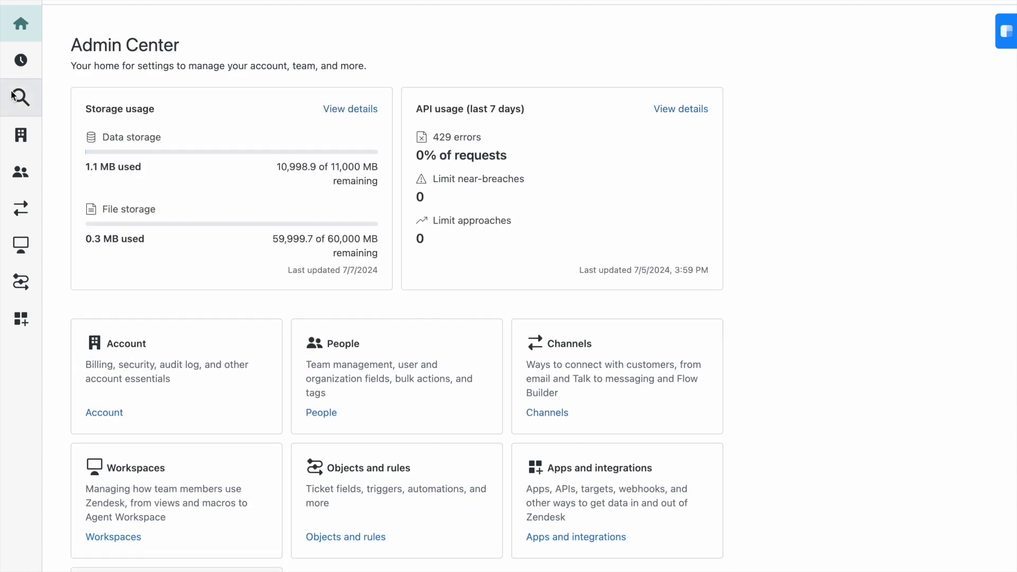
{"action": "left_click", "coordinate": [13, 94]}
{"action": "type", "text": "fields"}
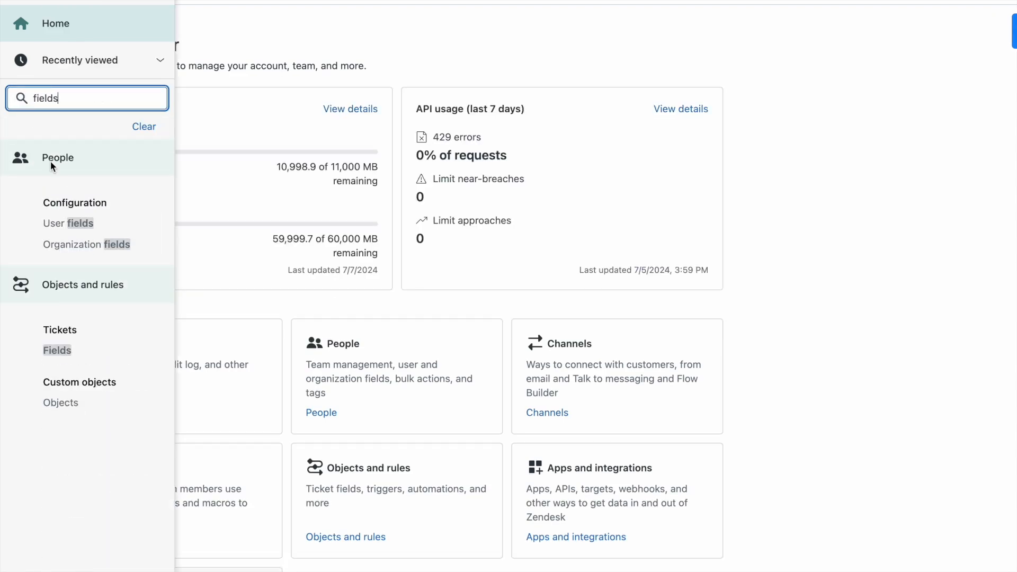
Switch to Fini's Deploy page and open the Zendesk email integration settings to check the categorization field.
{"action": "mouse_move", "coordinate": [3, 270]}
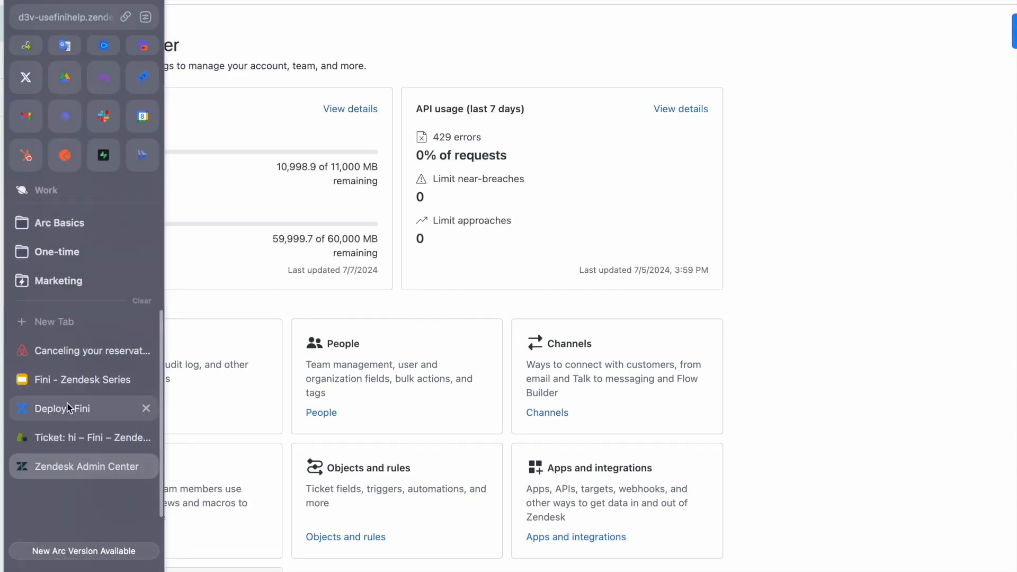
{"action": "left_click", "coordinate": [64, 408]}
{"action": "left_click", "coordinate": [783, 236]}
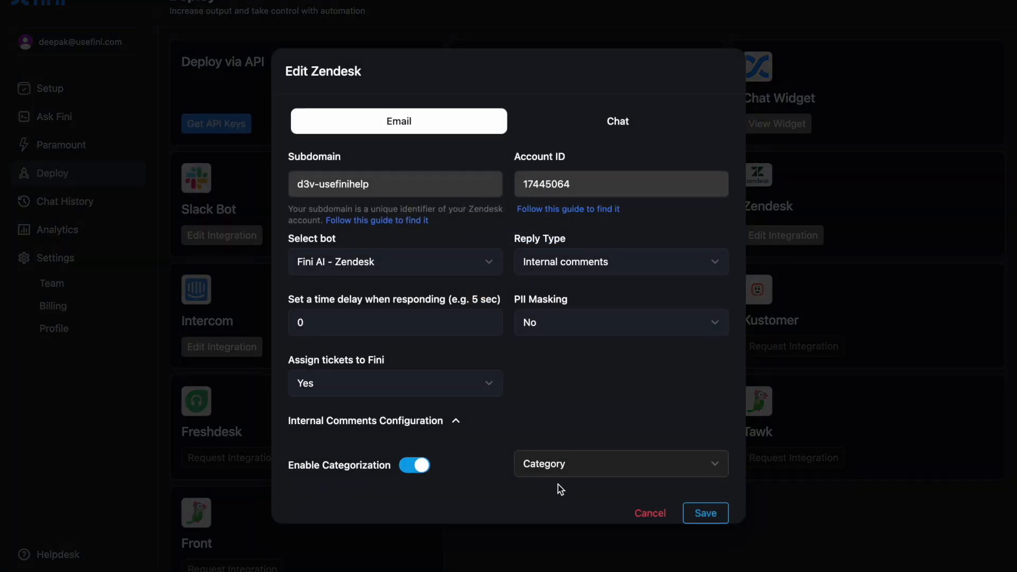
{"action": "mouse_move", "coordinate": [2, 404]}
Switch back to Zendesk's Admin Center, search for "fields" and open the ticket Fields page.
{"action": "left_click", "coordinate": [106, 462]}
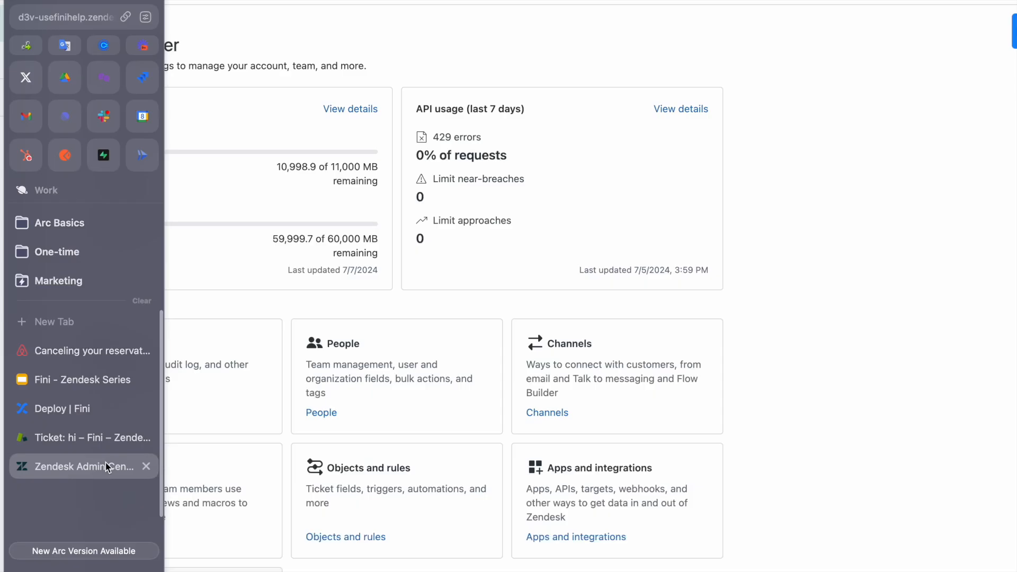
{"action": "left_click", "coordinate": [20, 96]}
{"action": "type", "text": "fields"}
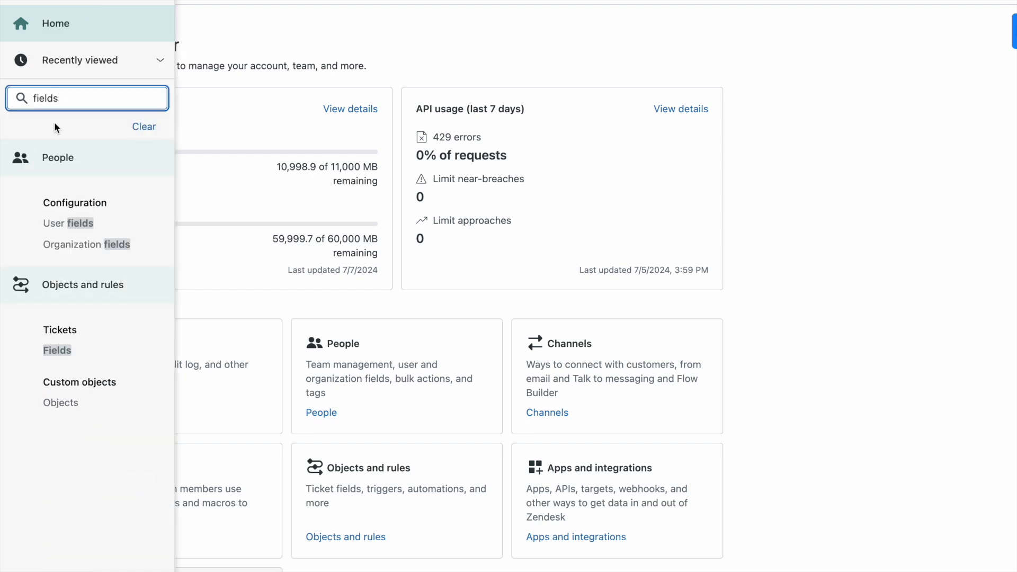
{"action": "left_click", "coordinate": [74, 350]}
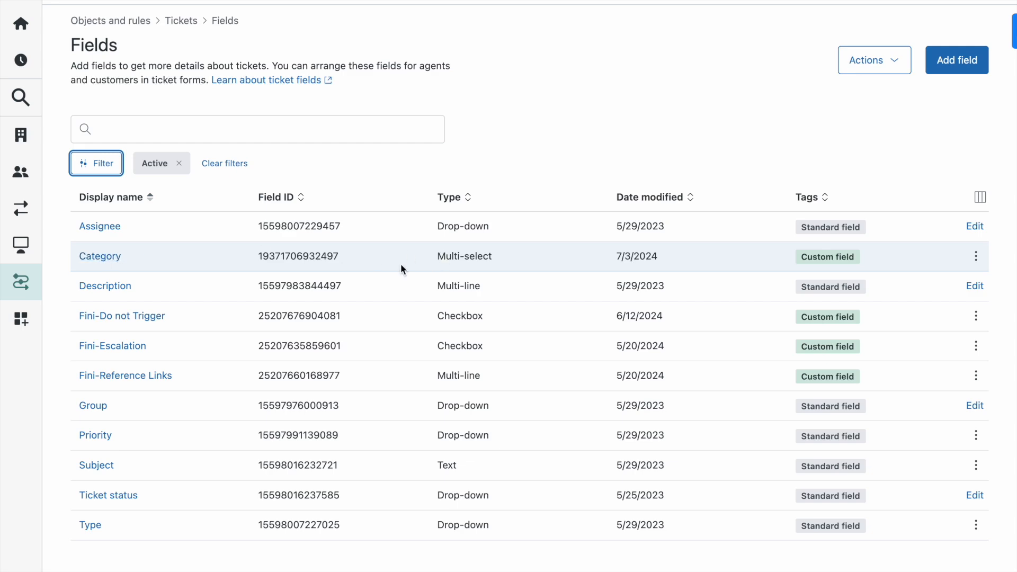
Open the Category ticket field, review its field values and return to the list of ticket fields.
{"action": "left_click", "coordinate": [111, 255]}
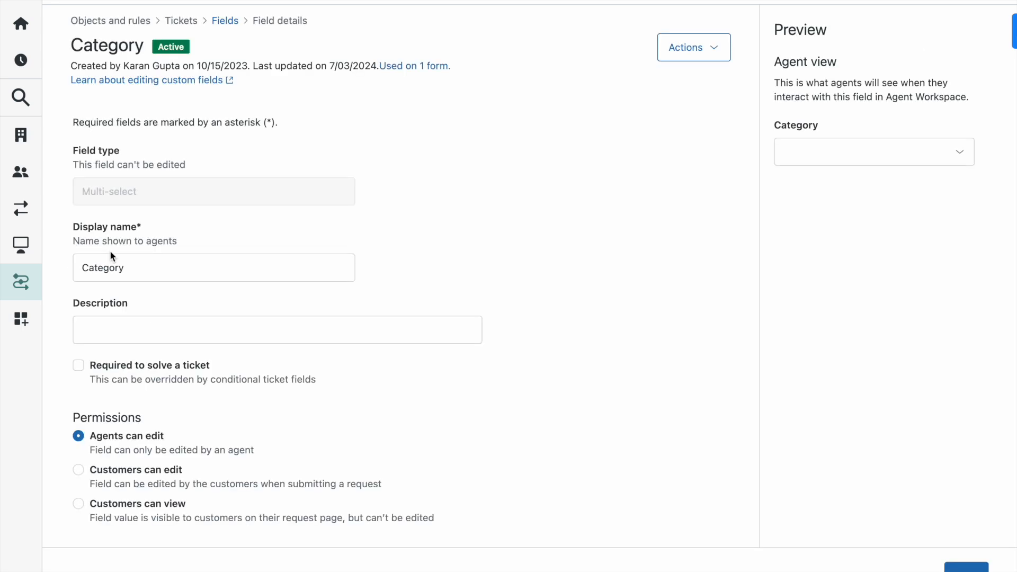
{"action": "scroll", "coordinate": [111, 254], "scroll_direction": "down", "scroll_amount": 8}
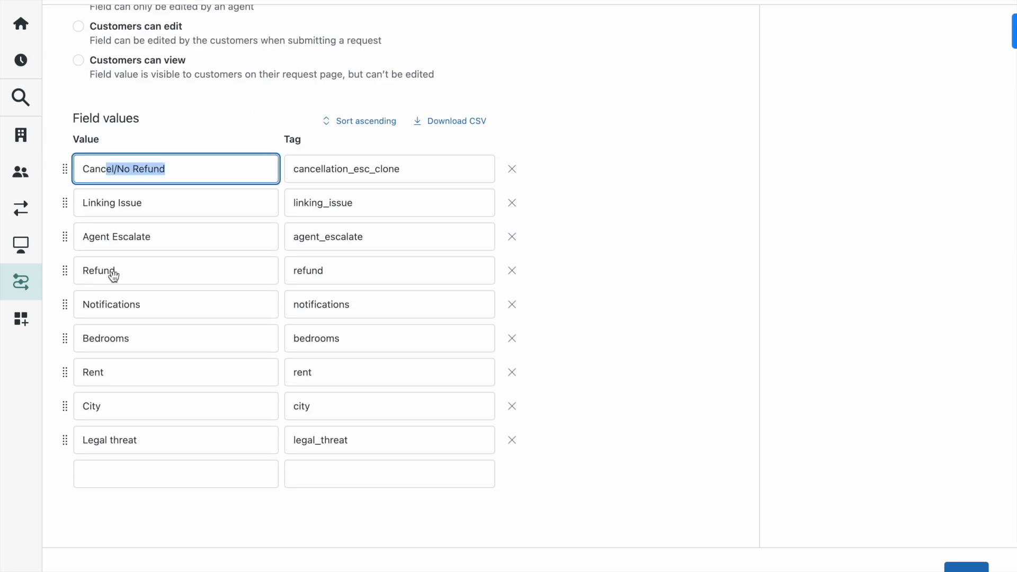
{"action": "left_click", "coordinate": [141, 479]}
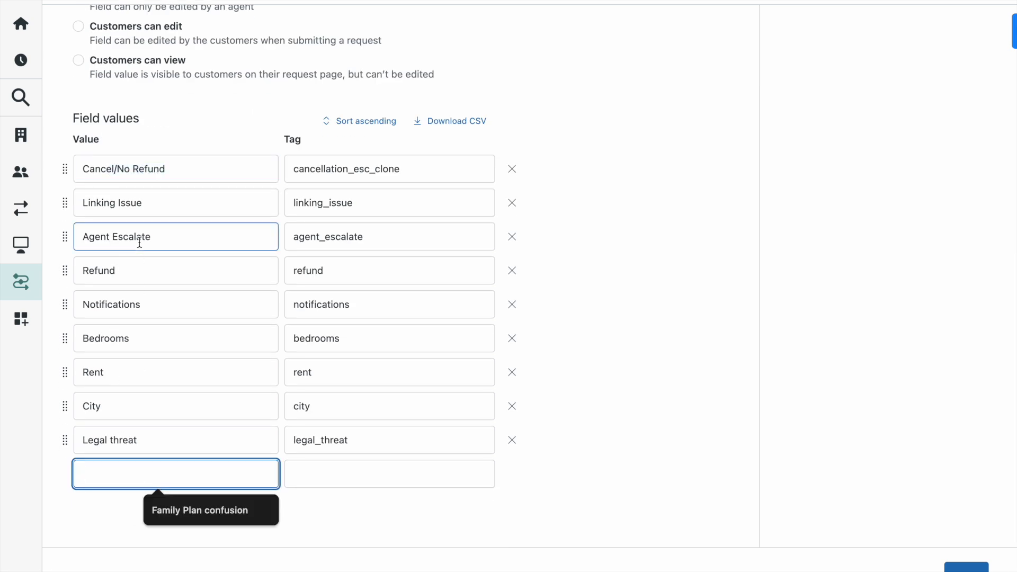
{"action": "scroll", "coordinate": [139, 242], "scroll_direction": "up", "scroll_amount": 1}
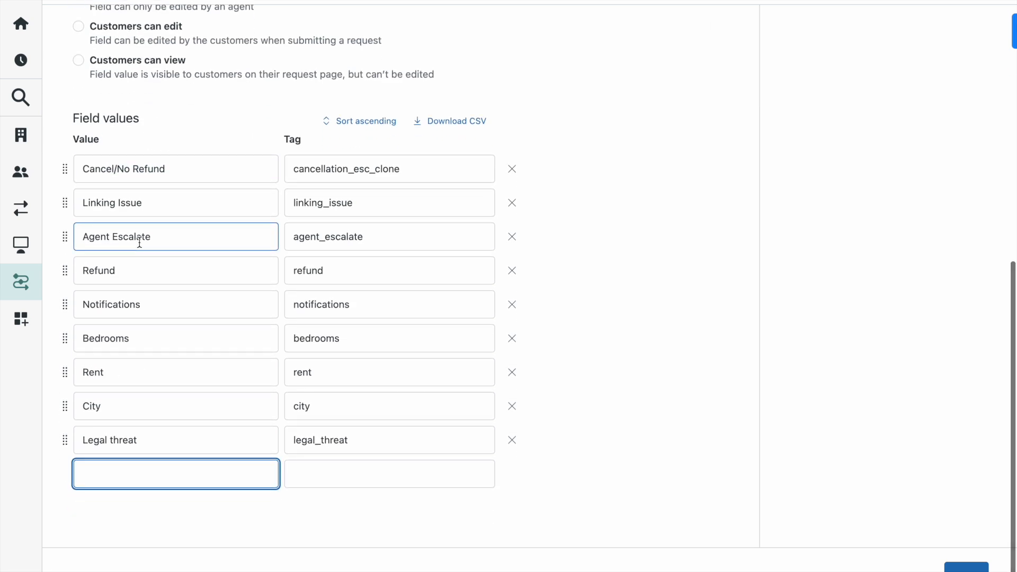
{"action": "scroll", "coordinate": [139, 242], "scroll_direction": "up", "scroll_amount": 8}
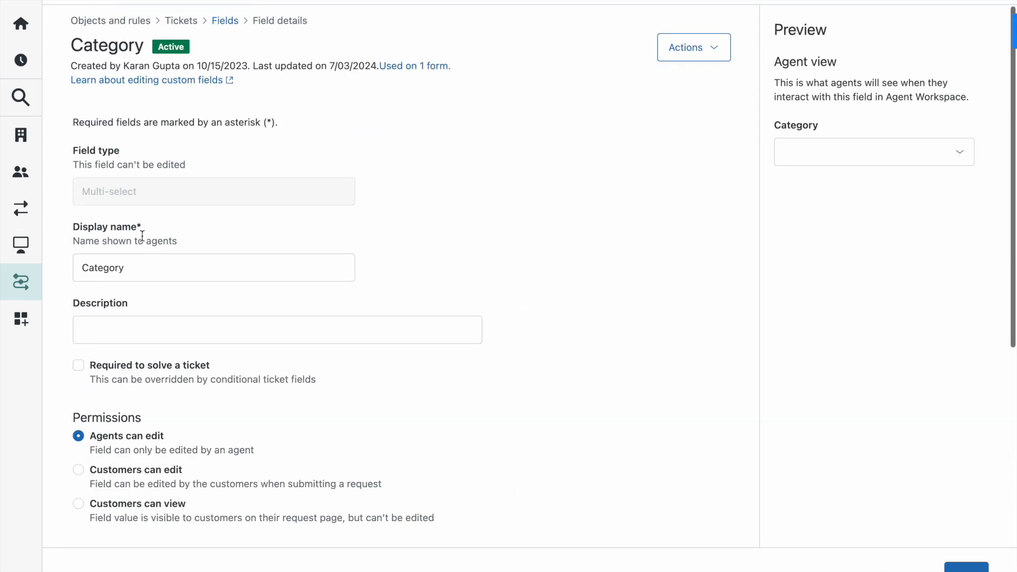
{"action": "left_click", "coordinate": [224, 21]}
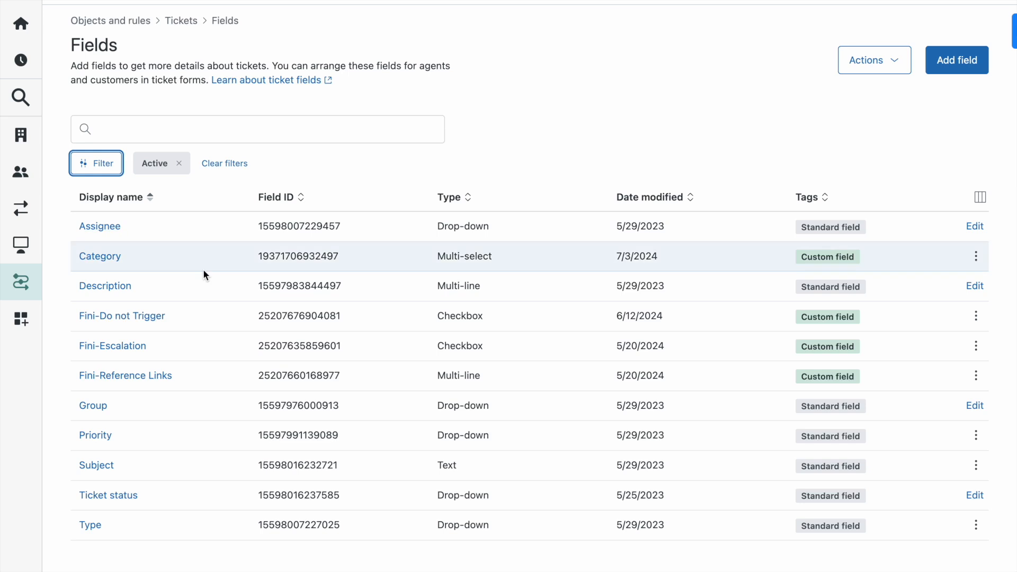
Search the admin settings for "triggers", open the ticket Triggers page and expand the Fini AI category.
{"action": "left_click", "coordinate": [20, 98]}
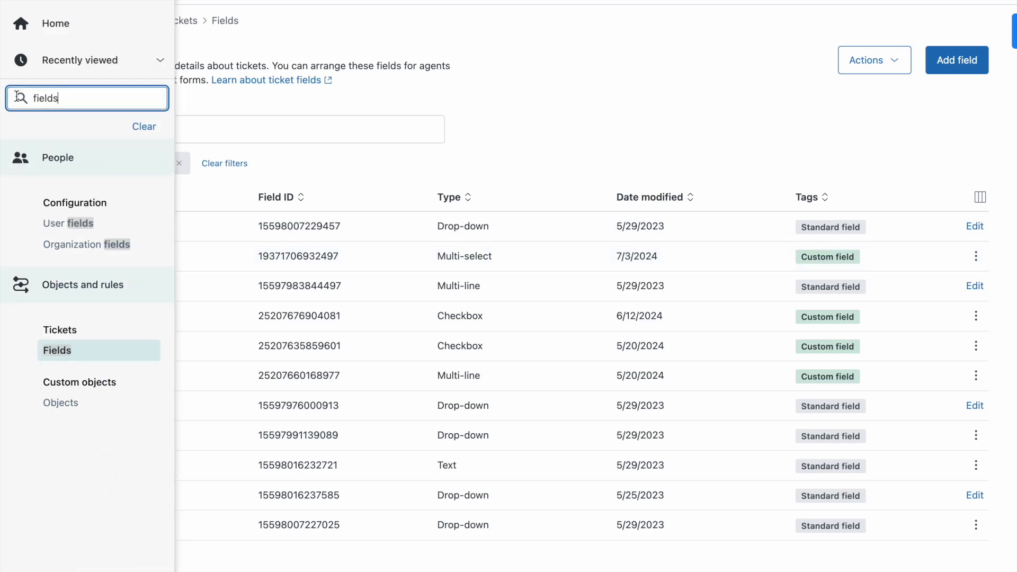
{"action": "key", "text": "ctrl+a"}
{"action": "type", "text": "triggers"}
{"action": "left_click", "coordinate": [79, 223]}
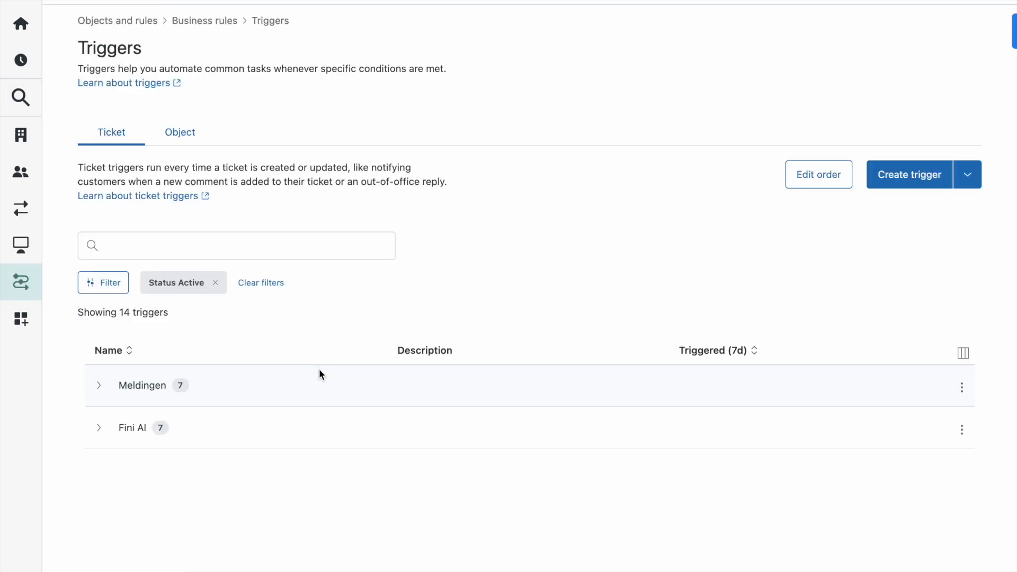
{"action": "left_click", "coordinate": [100, 442]}
{"action": "scroll", "coordinate": [102, 442], "scroll_direction": "down", "scroll_amount": 3}
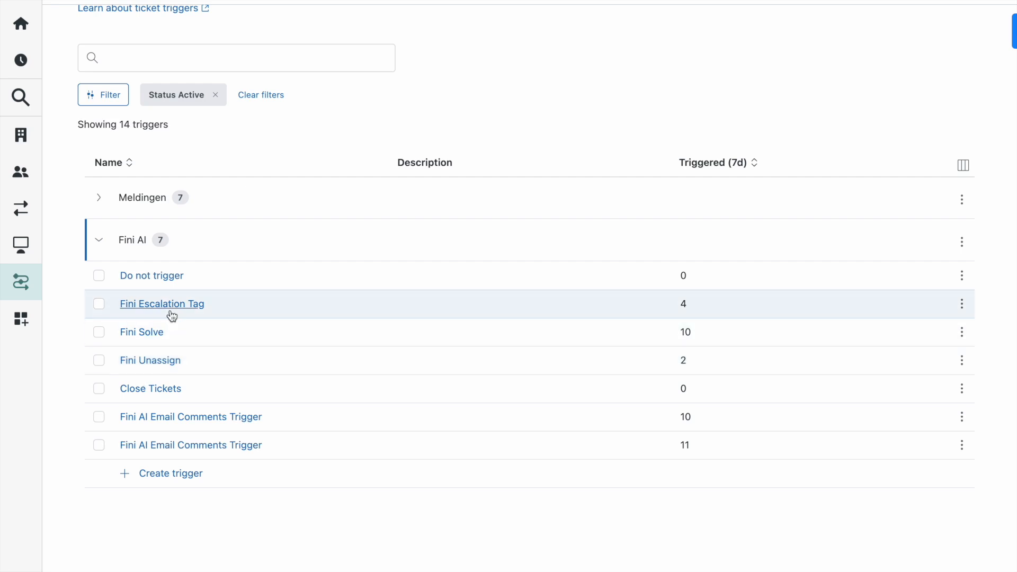
Open the Fini Solve trigger, review its conditions and actions, and return to the trigger list.
{"action": "left_click", "coordinate": [147, 335]}
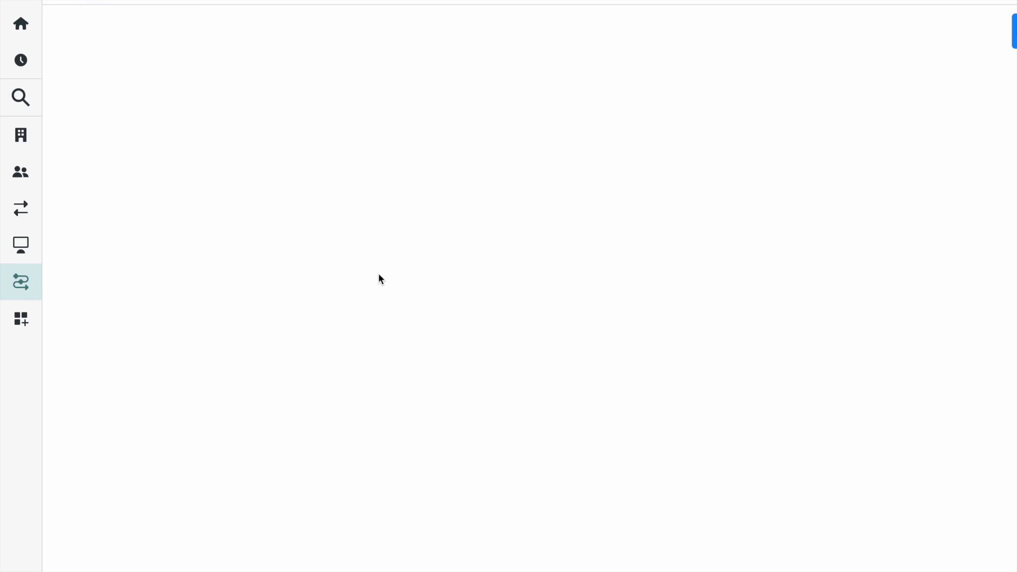
{"action": "scroll", "coordinate": [378, 275], "scroll_direction": "down", "scroll_amount": 5}
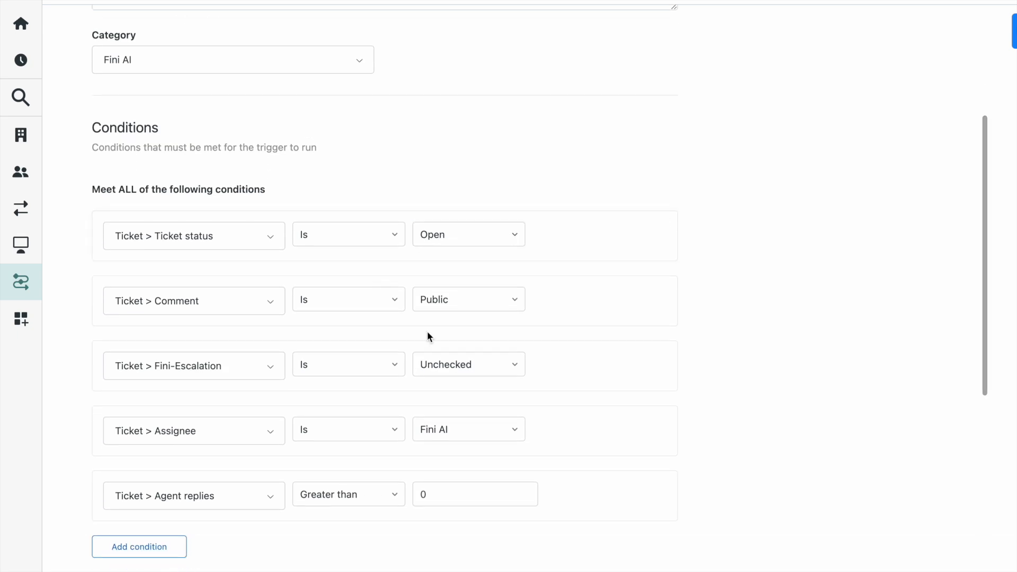
{"action": "scroll", "coordinate": [428, 336], "scroll_direction": "down", "scroll_amount": 5}
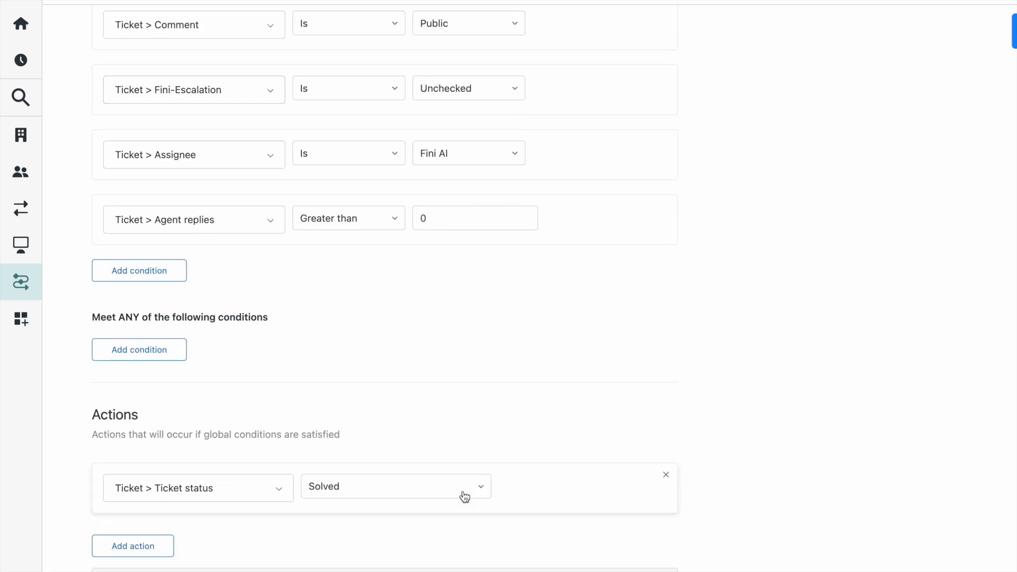
{"action": "scroll", "coordinate": [462, 492], "scroll_direction": "down", "scroll_amount": 3}
{"action": "scroll", "coordinate": [463, 492], "scroll_direction": "up", "scroll_amount": 12}
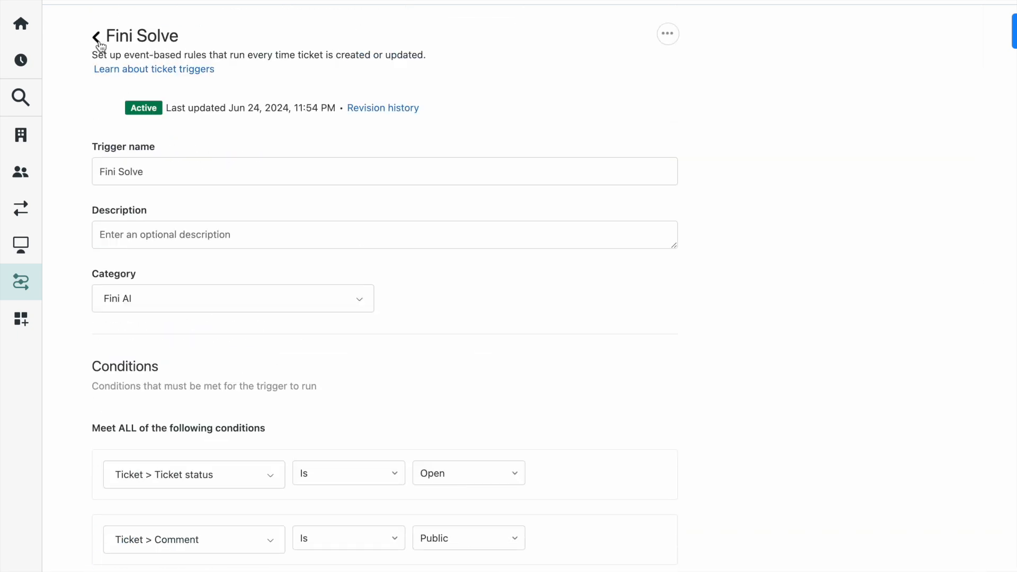
{"action": "left_click", "coordinate": [97, 41]}
Open the Fini Unassign trigger, review its conditions and actions, and return to the trigger list.
{"action": "left_click", "coordinate": [150, 361]}
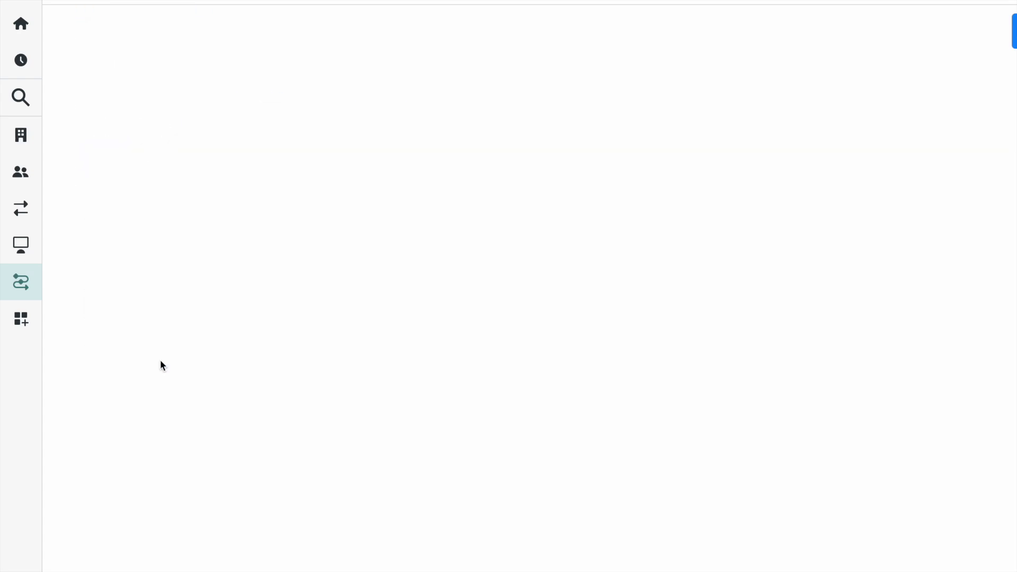
{"action": "scroll", "coordinate": [384, 280], "scroll_direction": "down", "scroll_amount": 7}
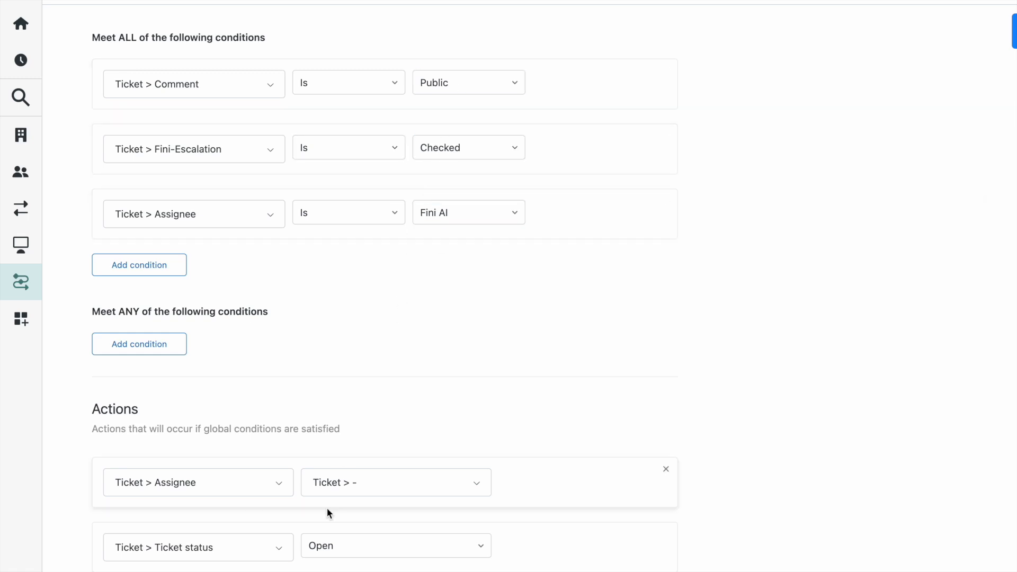
{"action": "scroll", "coordinate": [340, 454], "scroll_direction": "down", "scroll_amount": 3}
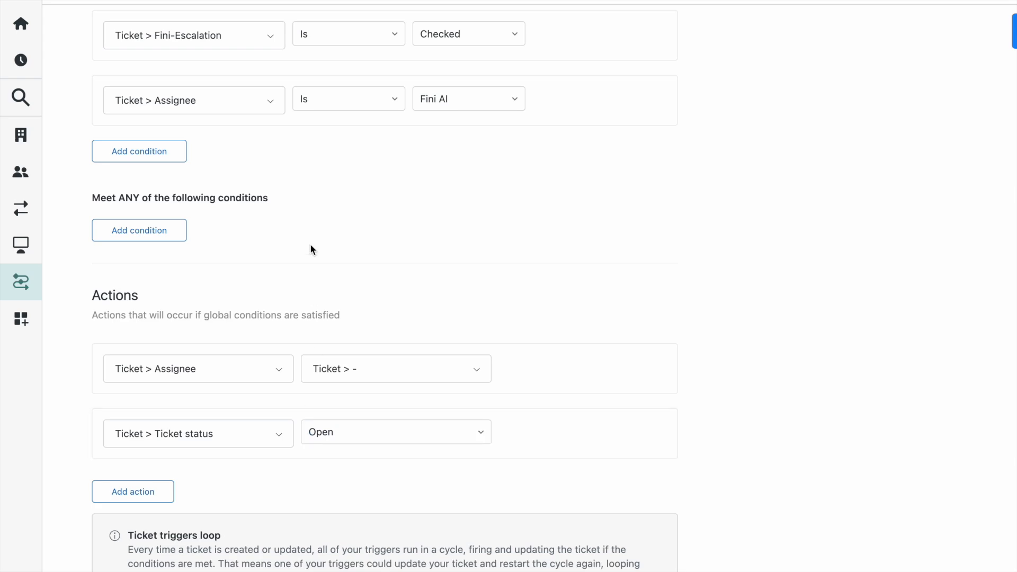
{"action": "scroll", "coordinate": [311, 248], "scroll_direction": "down", "scroll_amount": 2}
{"action": "scroll", "coordinate": [311, 249], "scroll_direction": "up", "scroll_amount": 10}
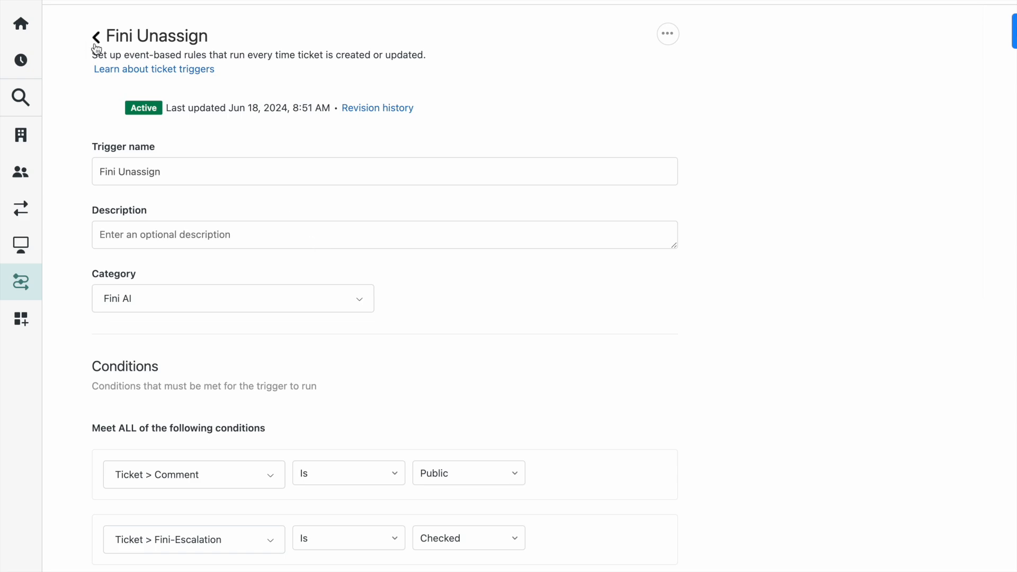
{"action": "left_click", "coordinate": [96, 36]}
Switch to Fini's Deploy page, view the Chat configuration of the Zendesk integration and cancel the dialog.
{"action": "mouse_move", "coordinate": [2, 459]}
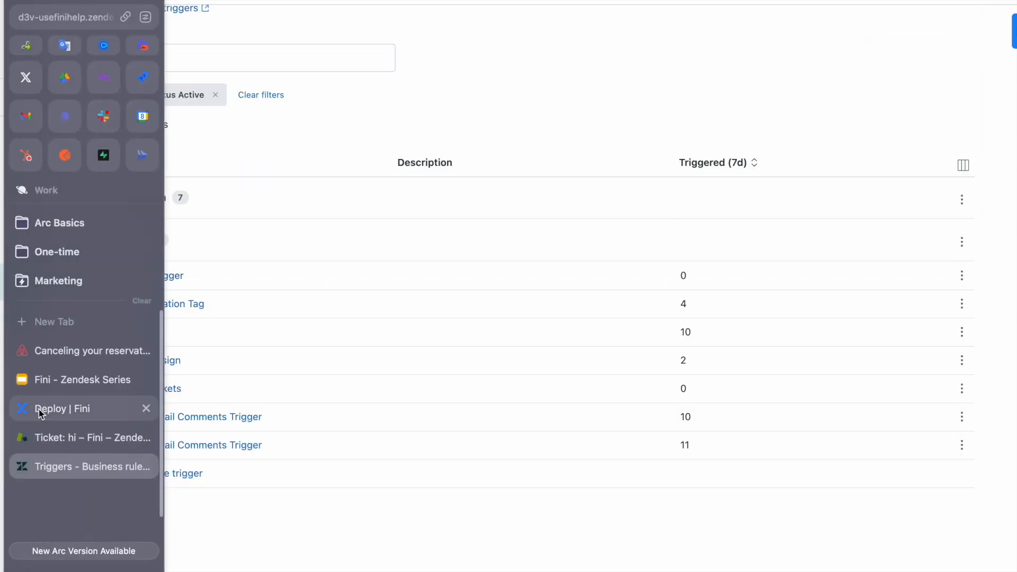
{"action": "left_click", "coordinate": [79, 409]}
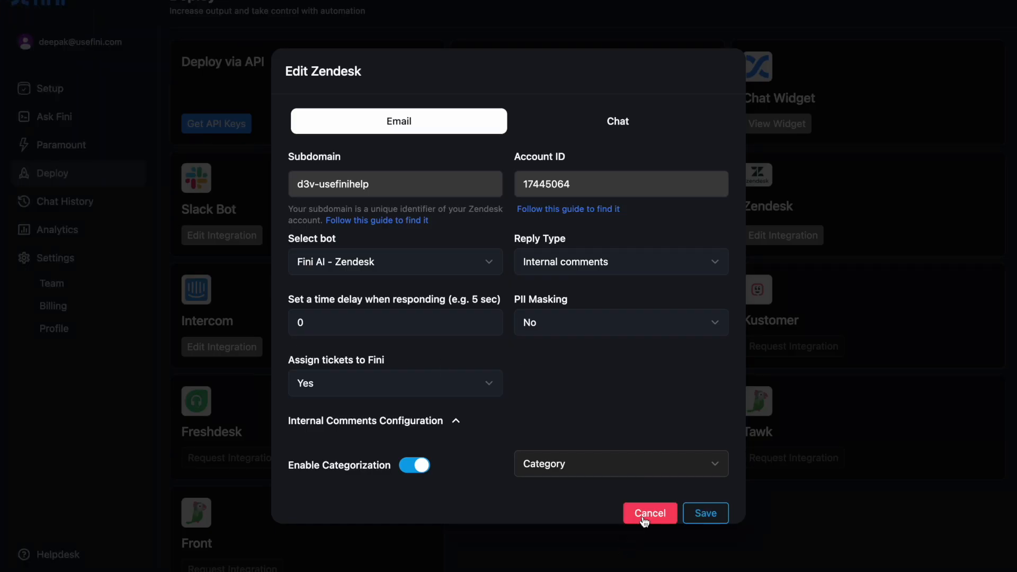
{"action": "left_click", "coordinate": [589, 138]}
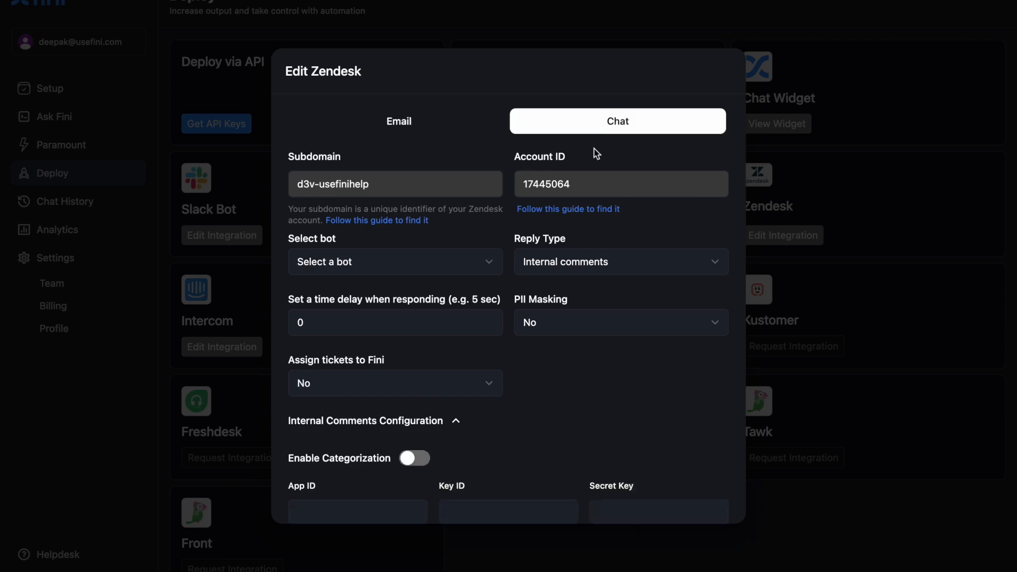
{"action": "scroll", "coordinate": [625, 438], "scroll_direction": "down", "scroll_amount": 1}
{"action": "left_click", "coordinate": [637, 508]}
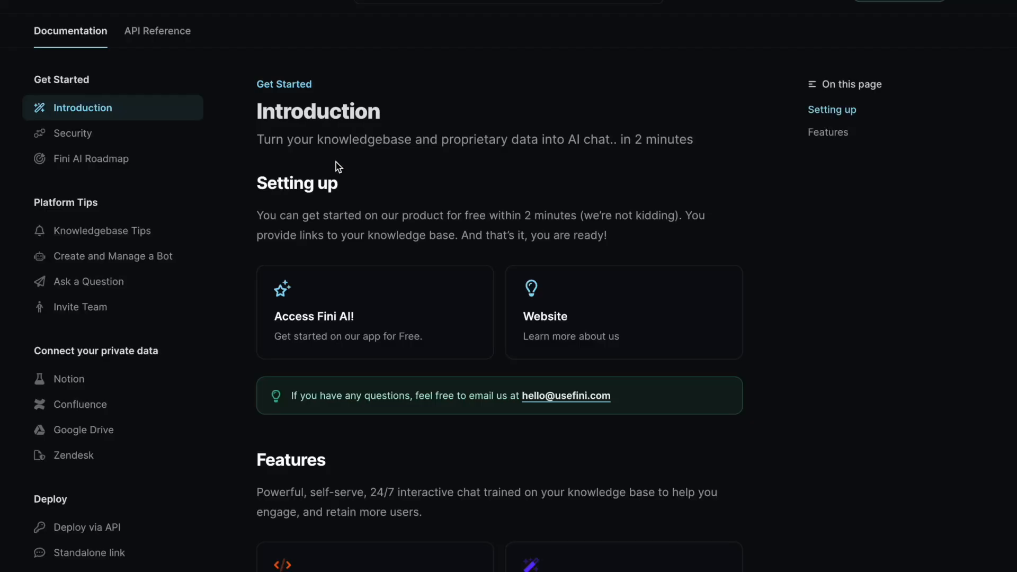
Open the Zendesk Tickets and Zendesk Chat deployment guides in the Fini documentation.
{"action": "scroll", "coordinate": [102, 376], "scroll_direction": "down", "scroll_amount": 3}
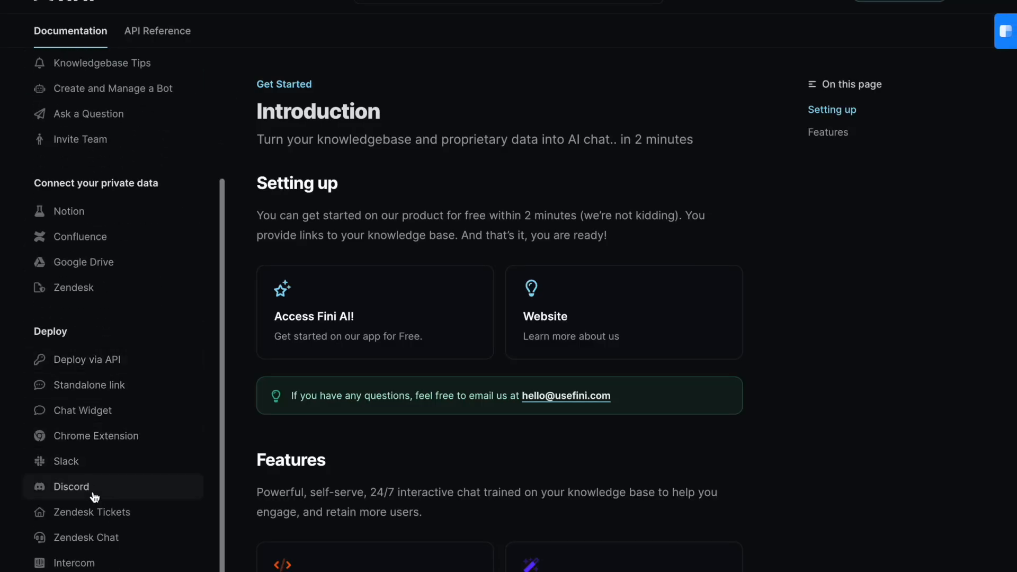
{"action": "left_click", "coordinate": [94, 511]}
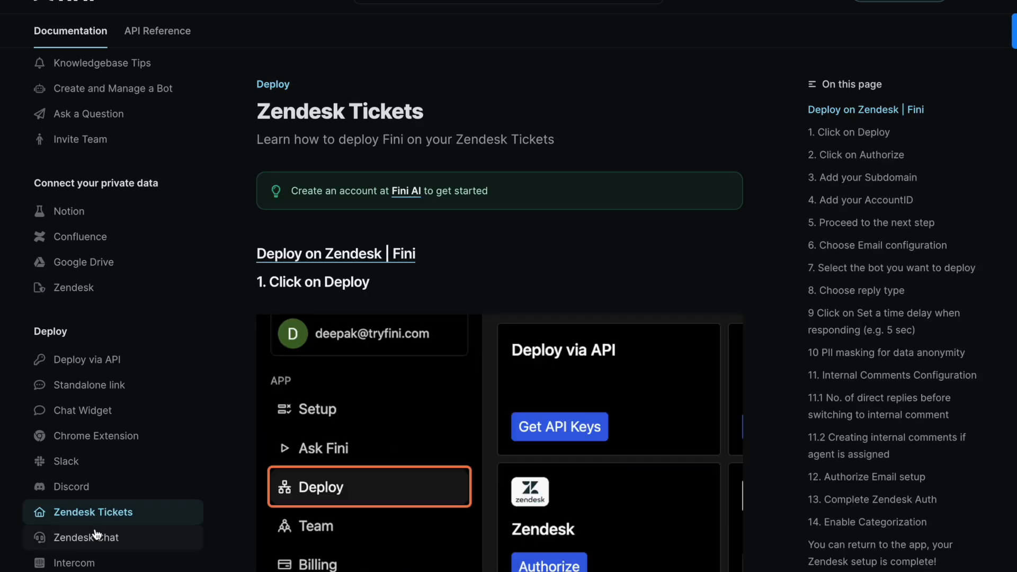
{"action": "left_click", "coordinate": [97, 536]}
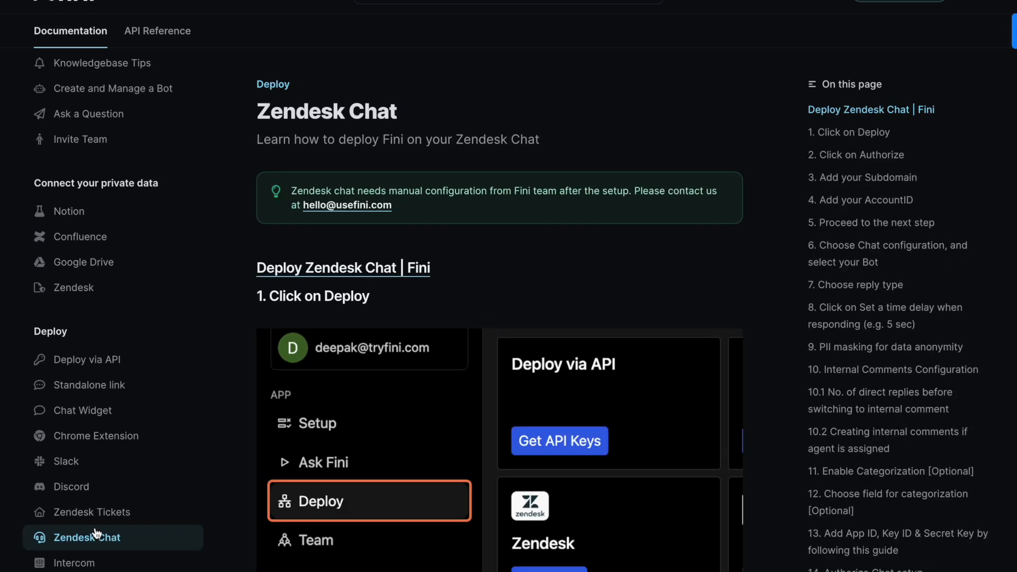